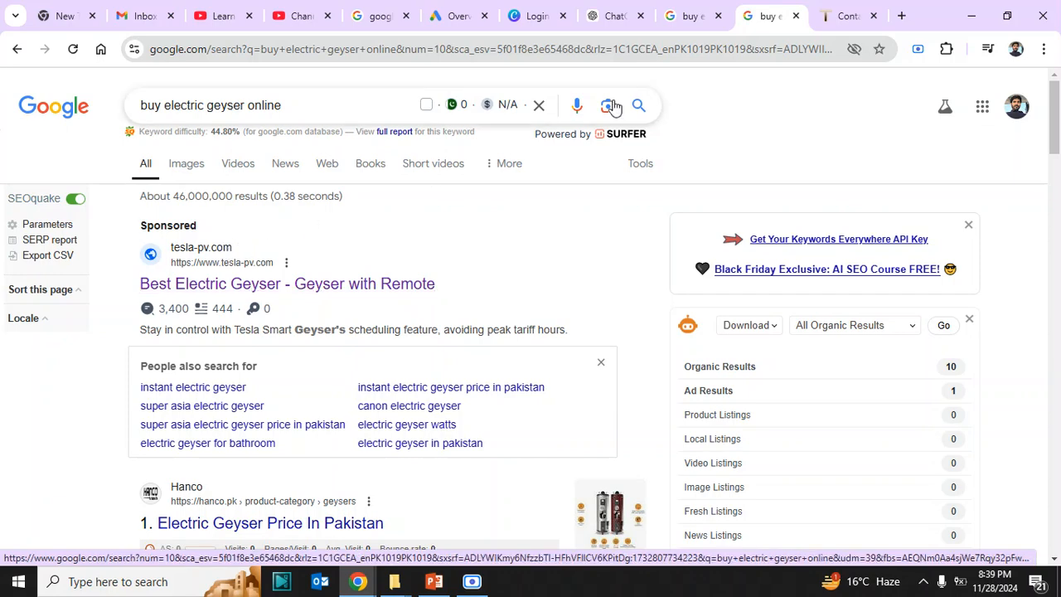
# - Compare the two result pages for "buy electric geyser online" and examine the sponsored and organic listings
pyautogui.click(686, 17)
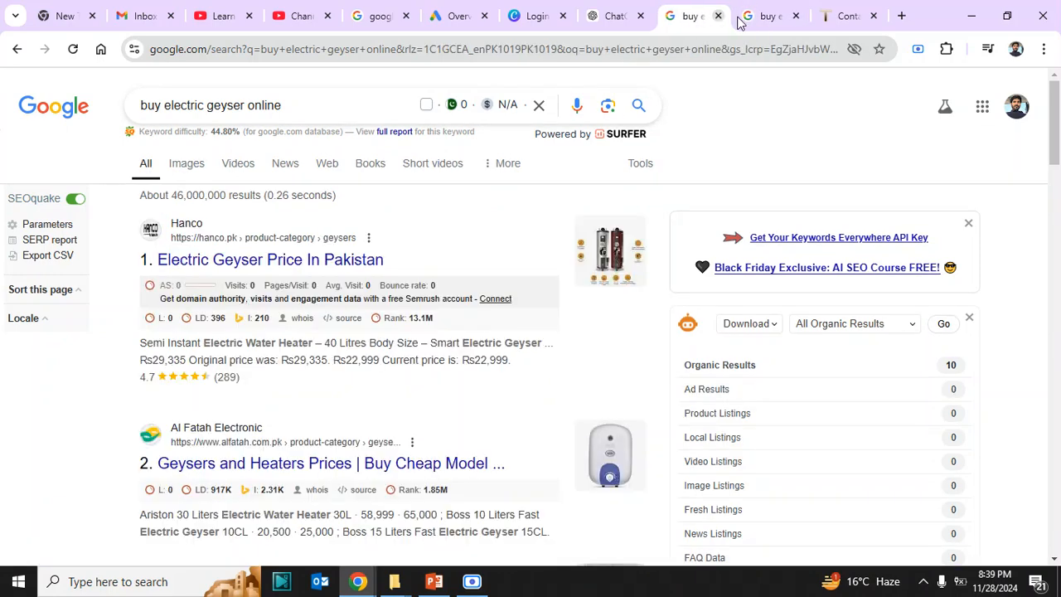
pyautogui.click(765, 17)
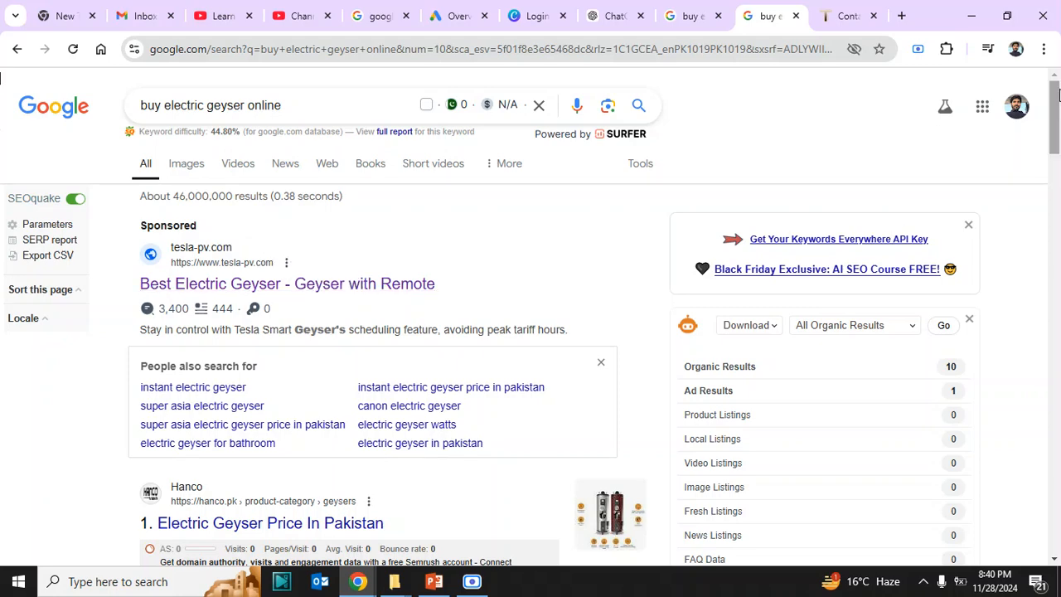
pyautogui.moveTo(1056, 103); pyautogui.dragTo(1056, 145)
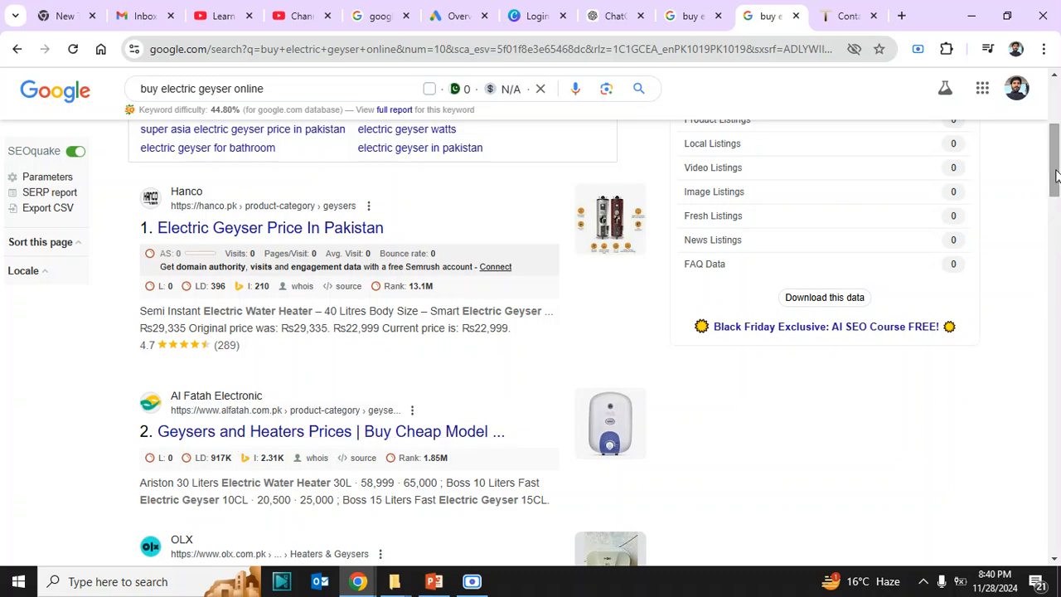
pyautogui.moveTo(1056, 174); pyautogui.dragTo(1051, 83)
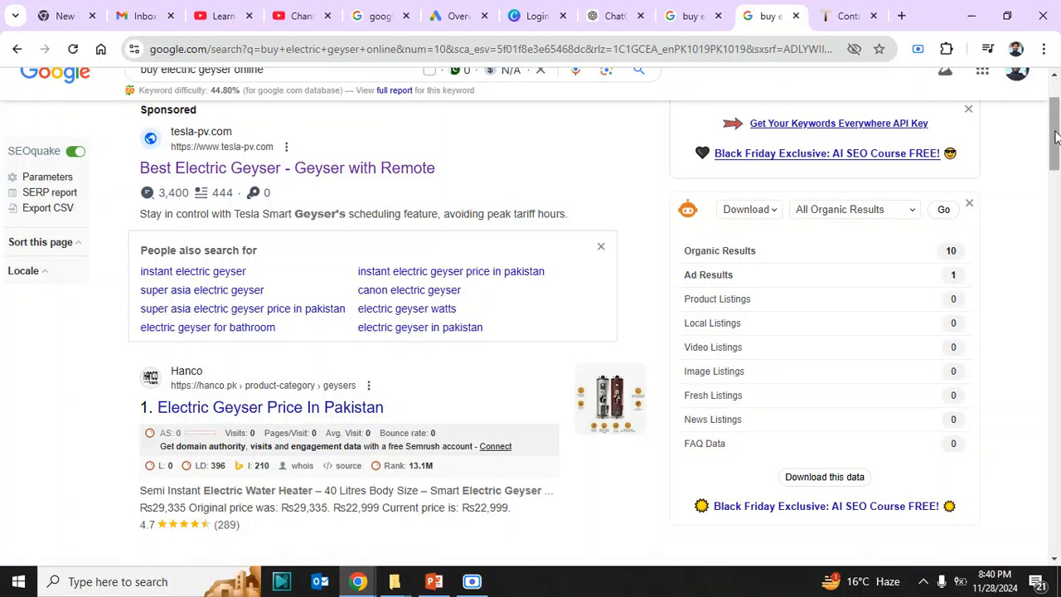
pyautogui.moveTo(1056, 136); pyautogui.dragTo(1055, 97)
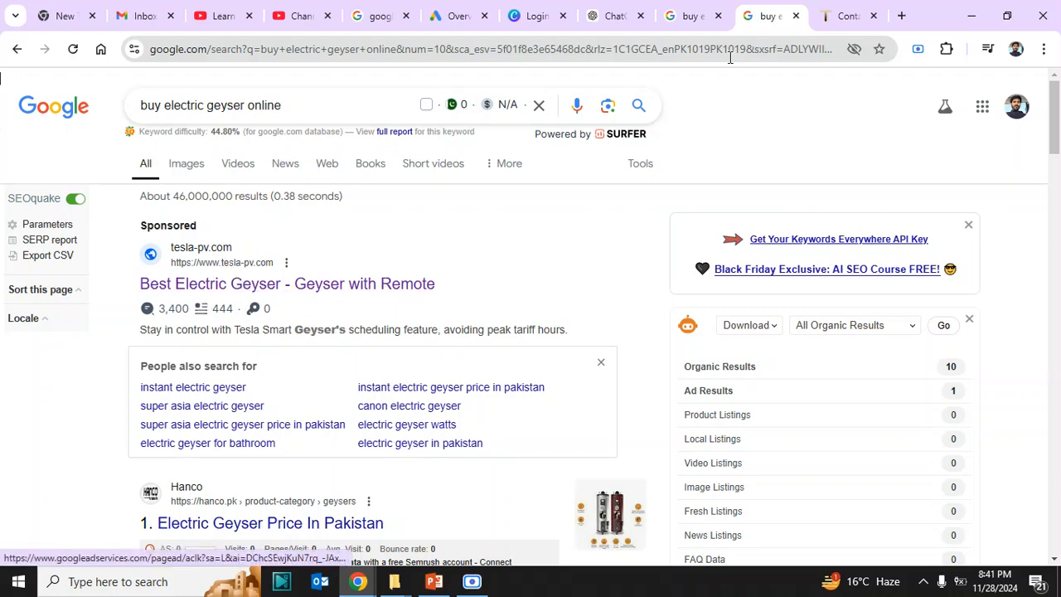
# - View the Tesla website's About Us page, and return to the geyser search results with the sponsored listing
pyautogui.click(844, 18)
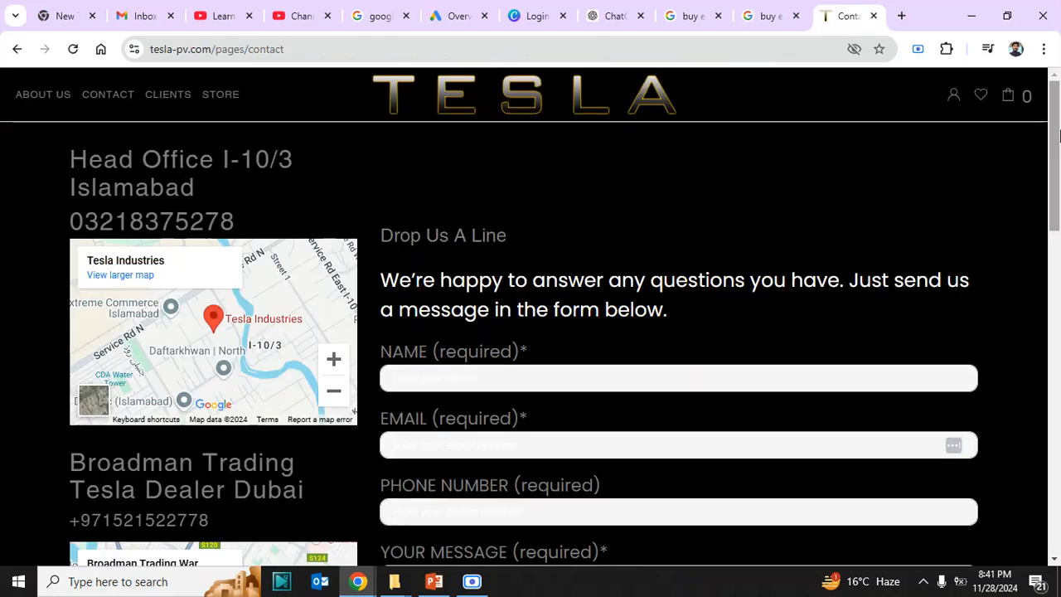
pyautogui.click(43, 100)
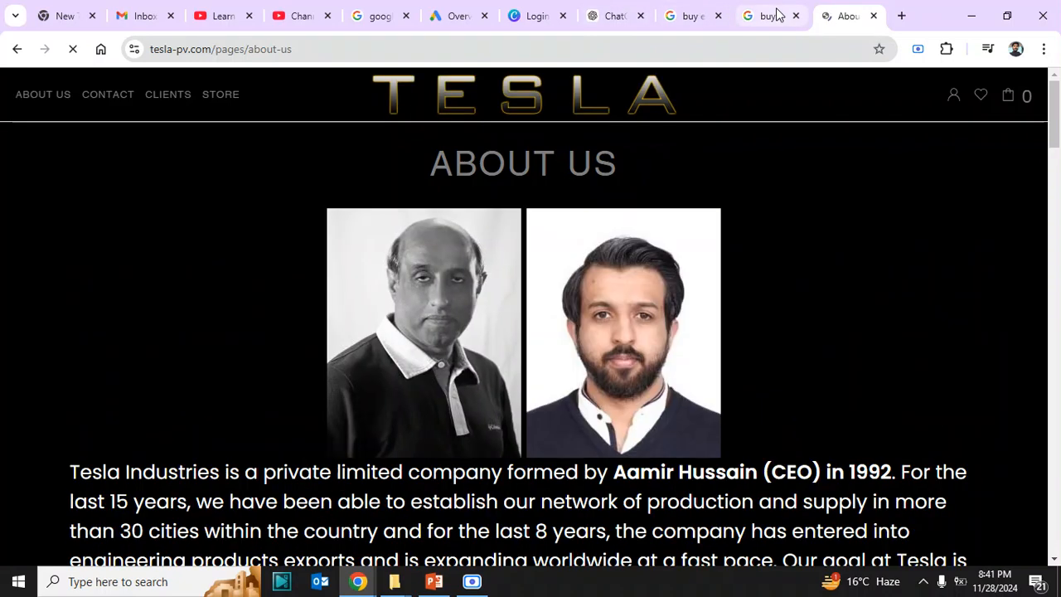
pyautogui.click(774, 16)
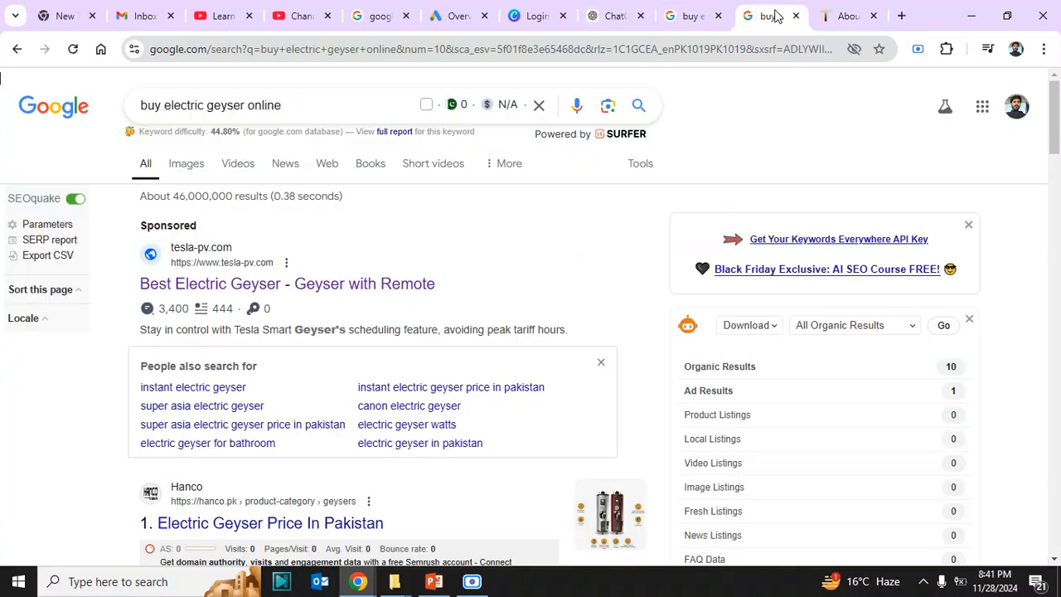
# - Open the sponsored tesla-pv.com result separately and examine its smart geyser landing page down to the features
pyautogui.rightClick(328, 282)
pyautogui.click(359, 302)
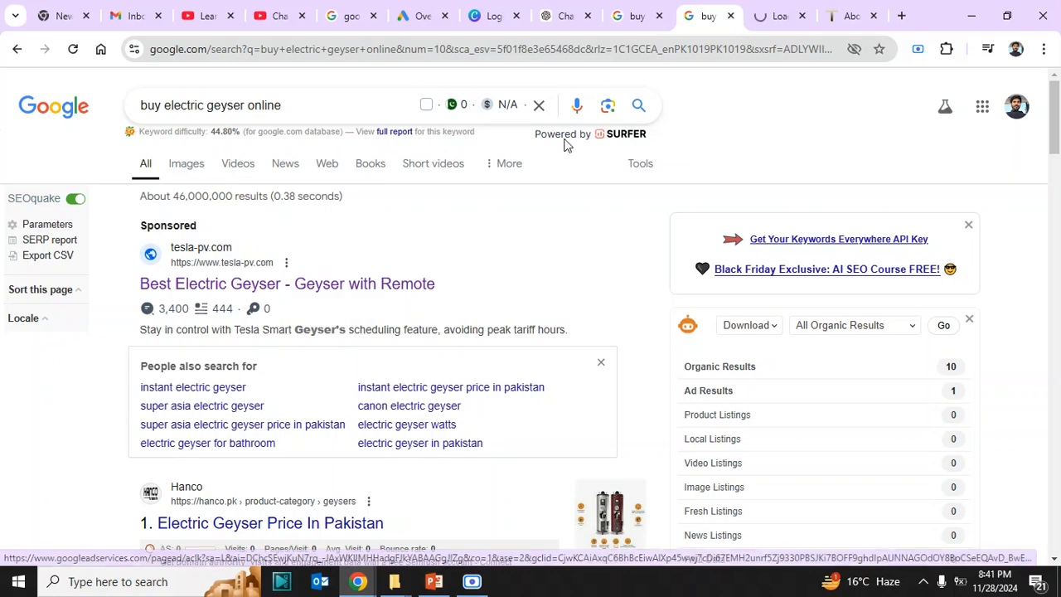
pyautogui.click(779, 13)
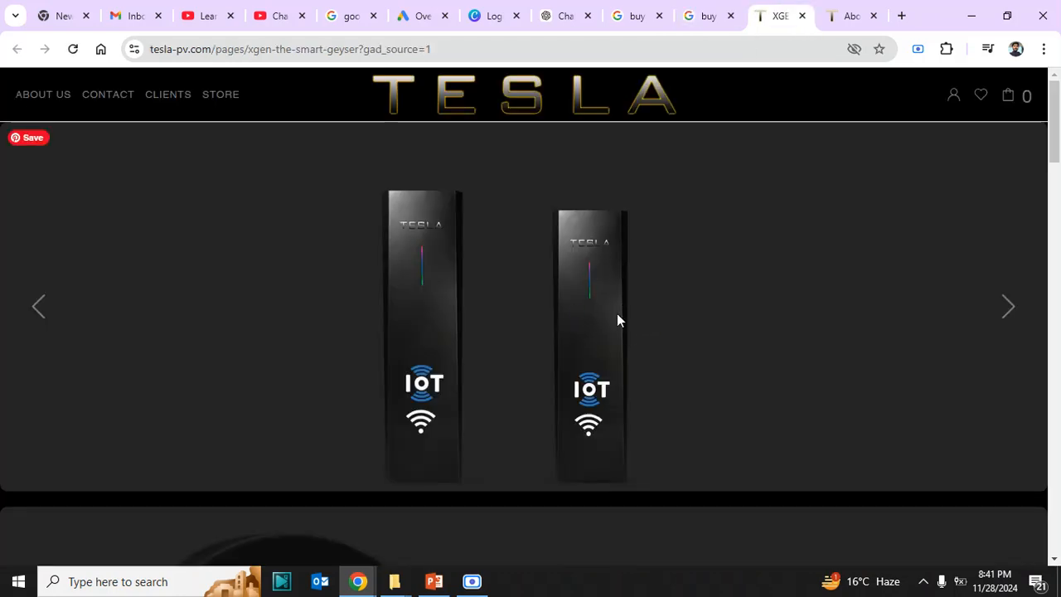
pyautogui.moveTo(1058, 133); pyautogui.dragTo(1036, 264)
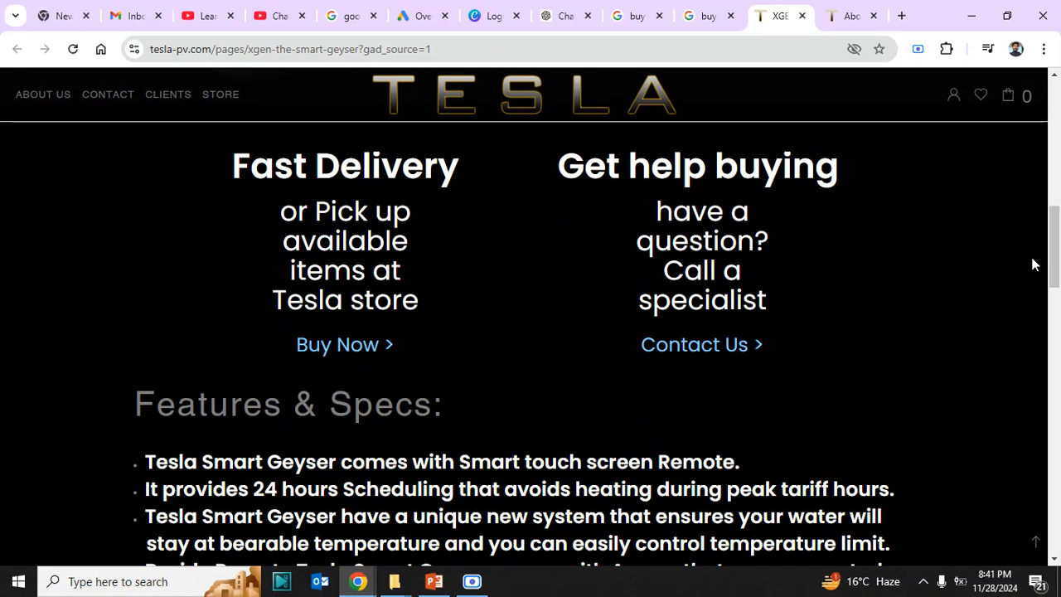
# - View the Contact page of the Tesla website and go back to the sponsored geyser search results
pyautogui.click(833, 17)
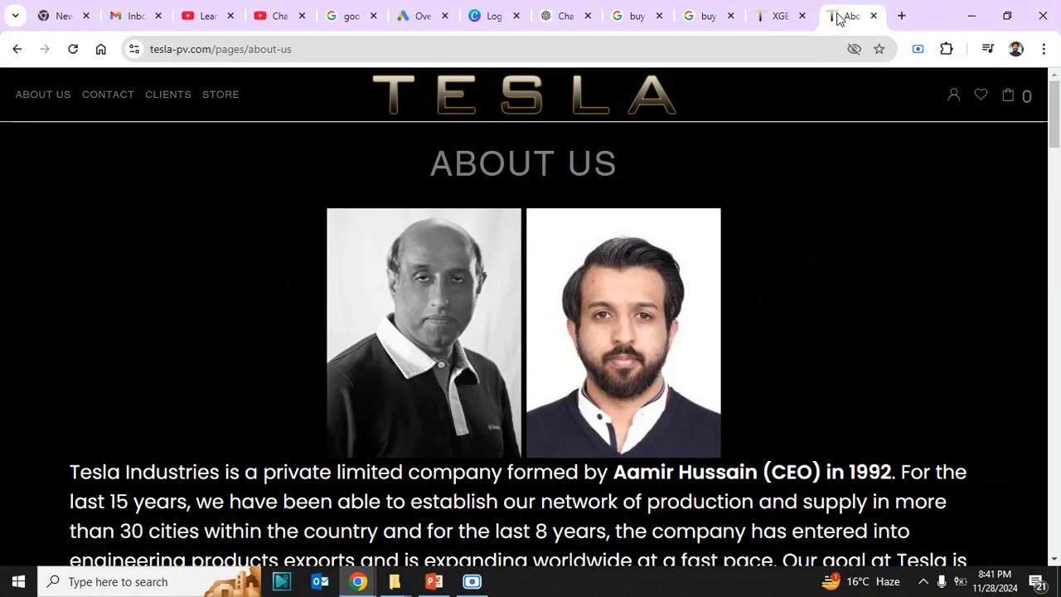
pyautogui.click(108, 96)
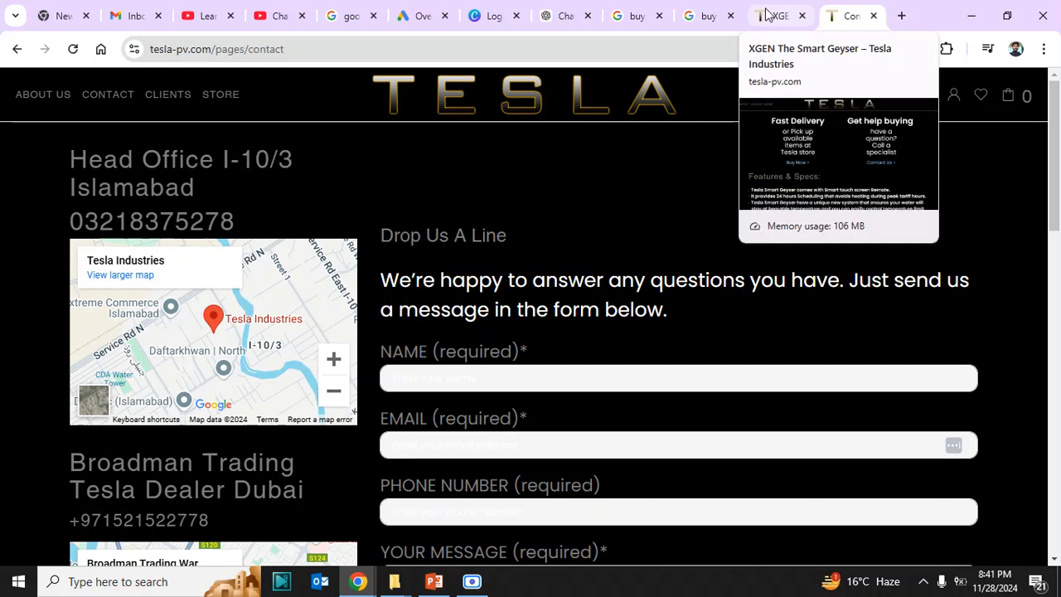
pyautogui.click(700, 18)
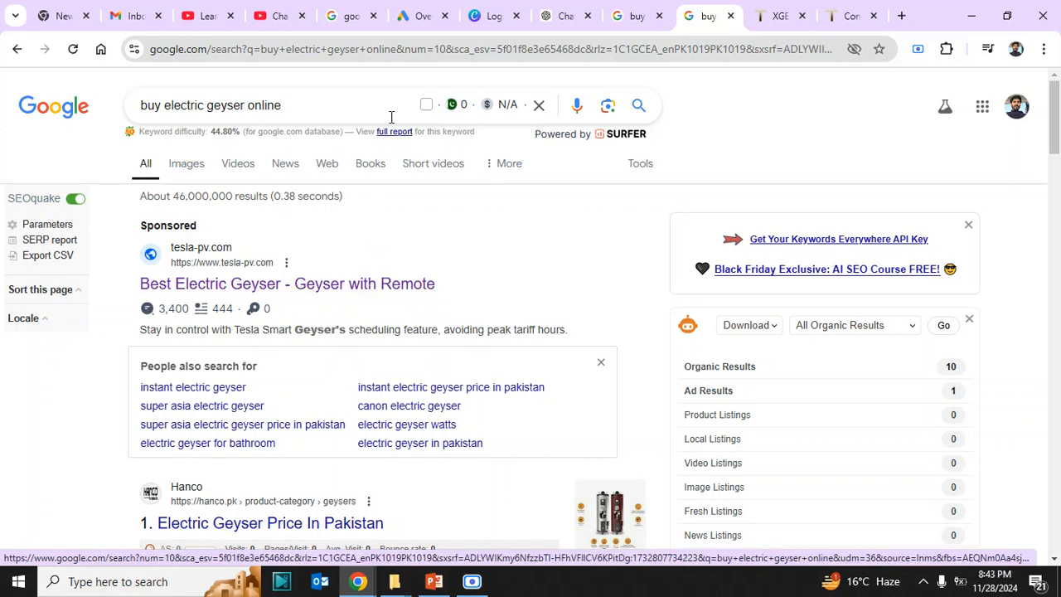
# - Switch to Google Ads and start creating a new campaign from the account overview
pyautogui.click(404, 14)
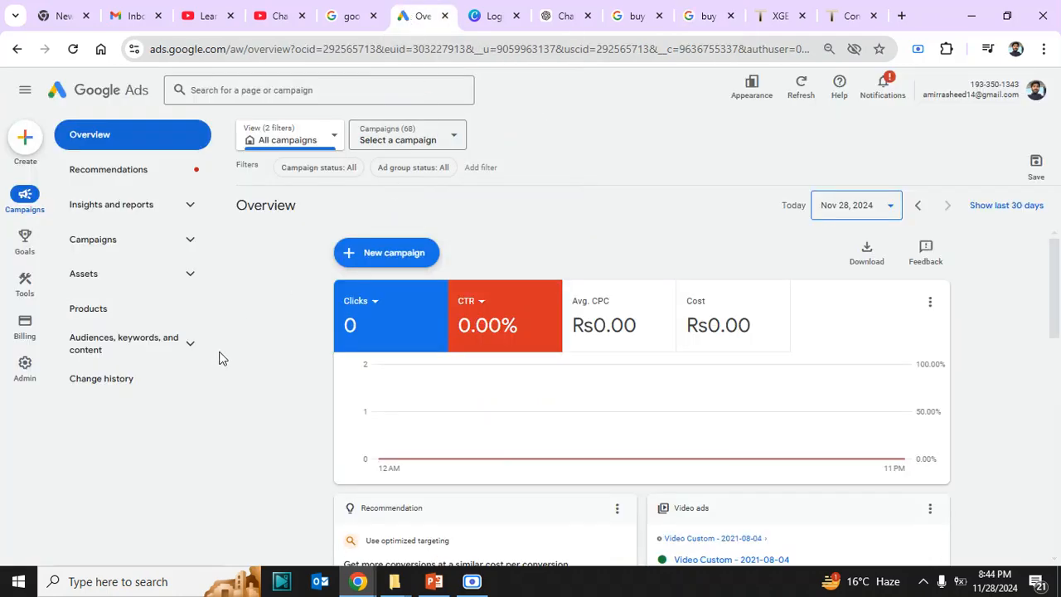
pyautogui.click(703, 17)
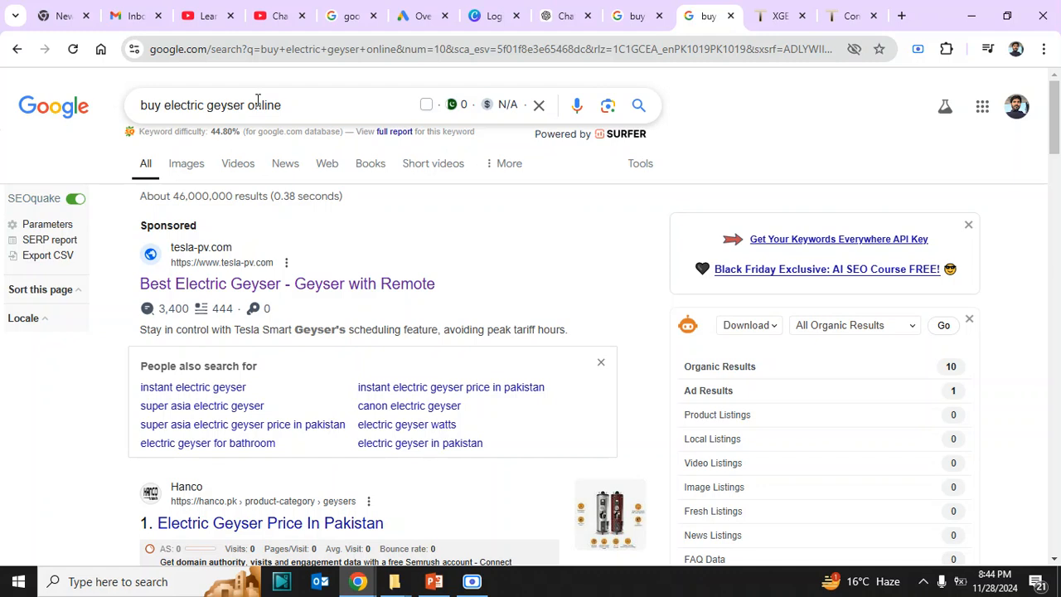
pyautogui.click(423, 16)
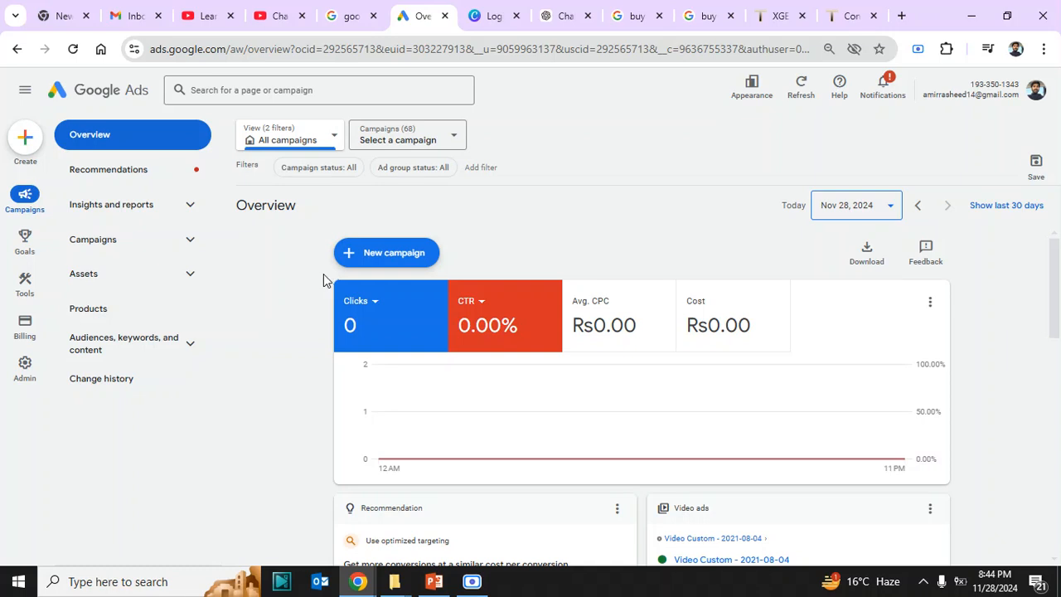
pyautogui.click(381, 258)
pyautogui.click(398, 262)
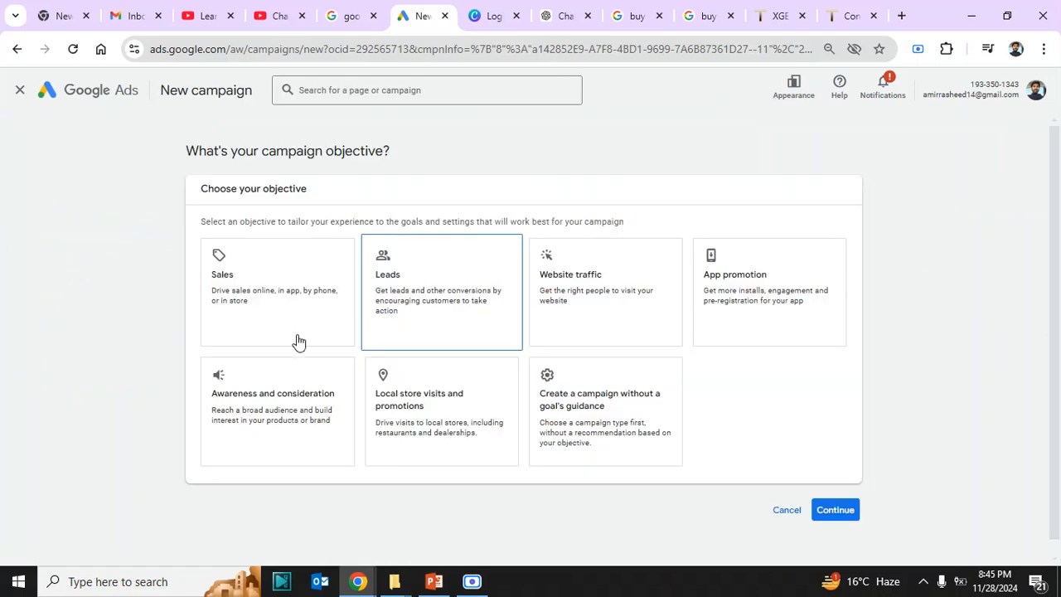
# - Choose the Awareness and consideration objective and review the campaign types it offers
pyautogui.click(248, 301)
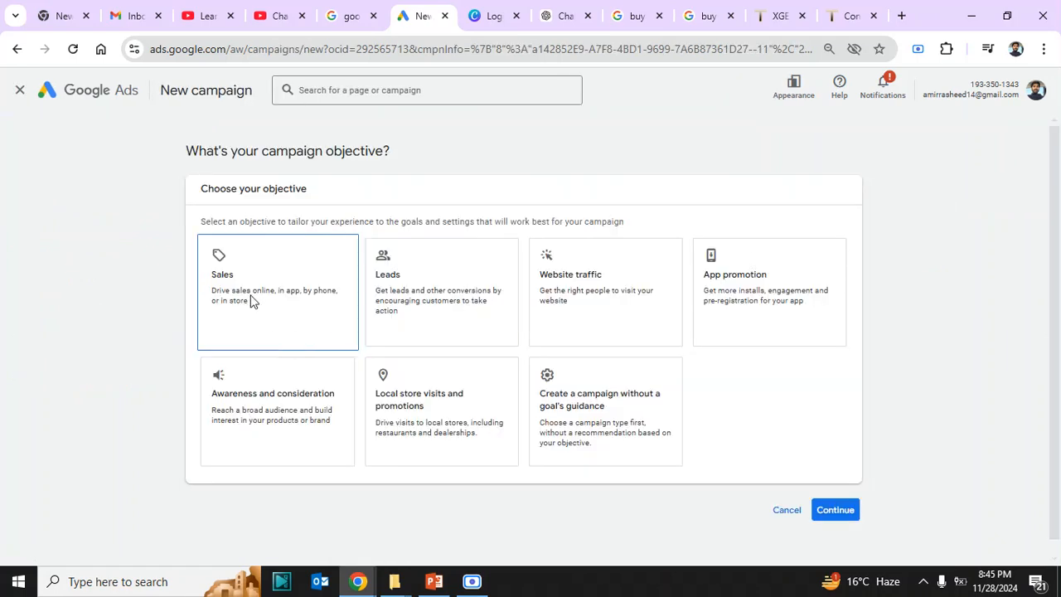
pyautogui.click(308, 393)
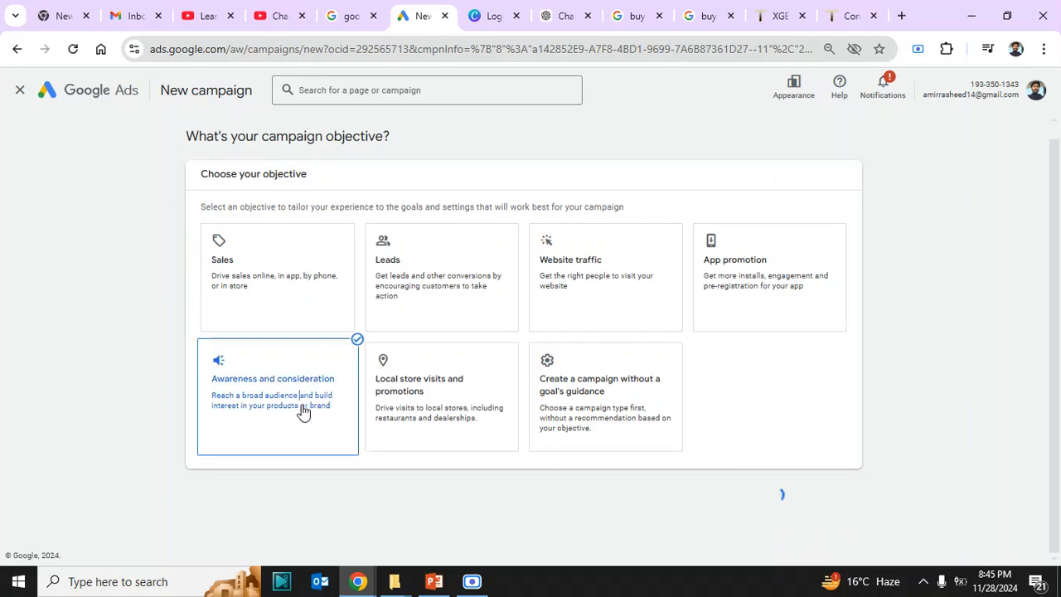
pyautogui.moveTo(1059, 341); pyautogui.dragTo(1056, 381)
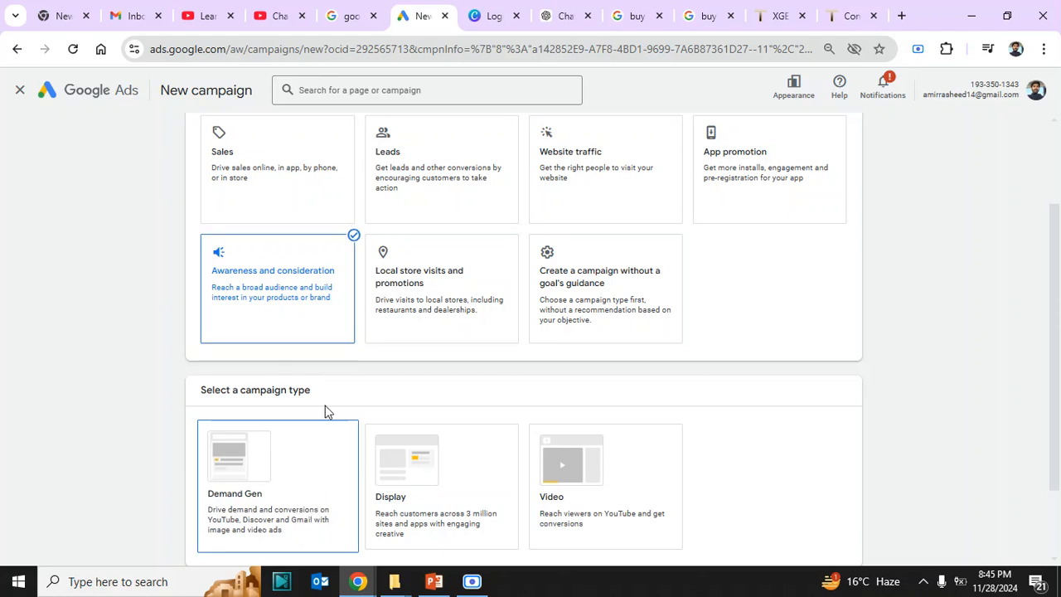
# - Set the campaign objective to Sales and continue with the account-default conversion goals
pyautogui.click(299, 155)
pyautogui.scroll(-7, 298, 155)
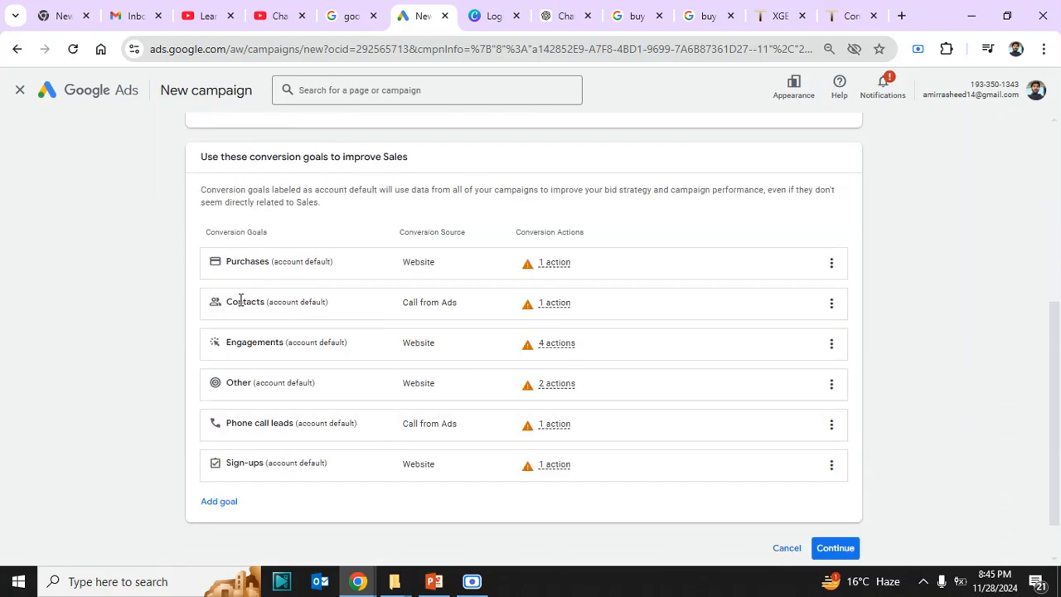
pyautogui.click(852, 549)
pyautogui.moveTo(1055, 457); pyautogui.dragTo(1050, 492)
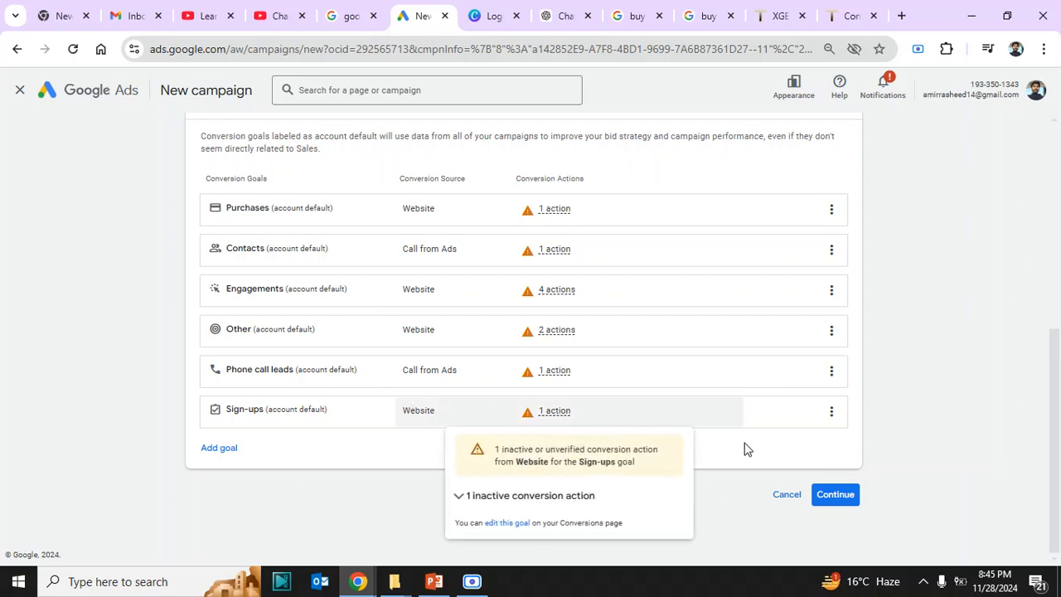
pyautogui.click(839, 497)
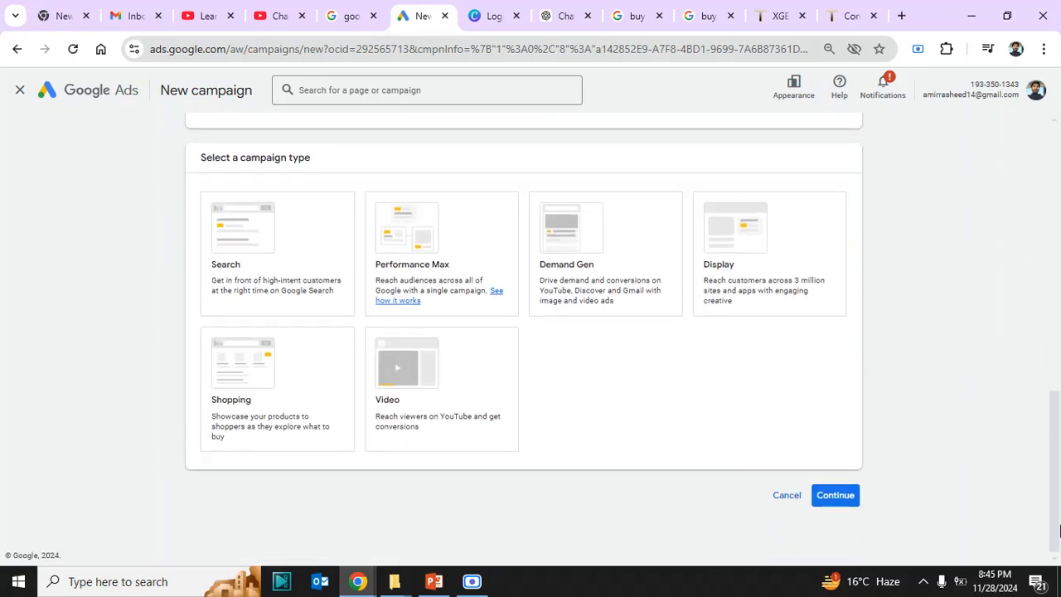
# - Choose the Search campaign type with website visits as the way to reach the goal, and enter the business's website address
pyautogui.click(339, 277)
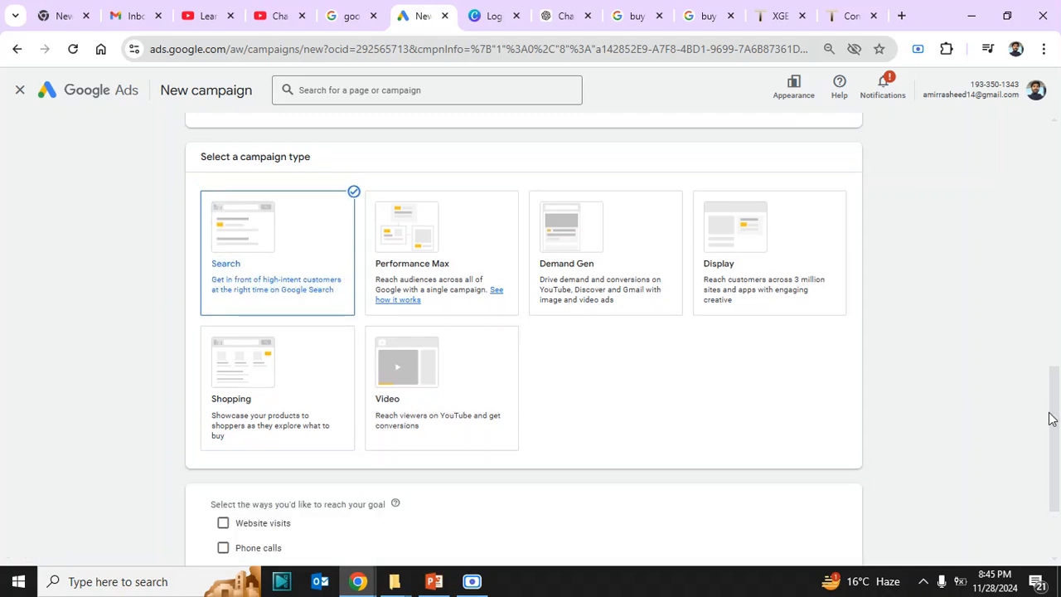
pyautogui.scroll(-3, 1049, 418)
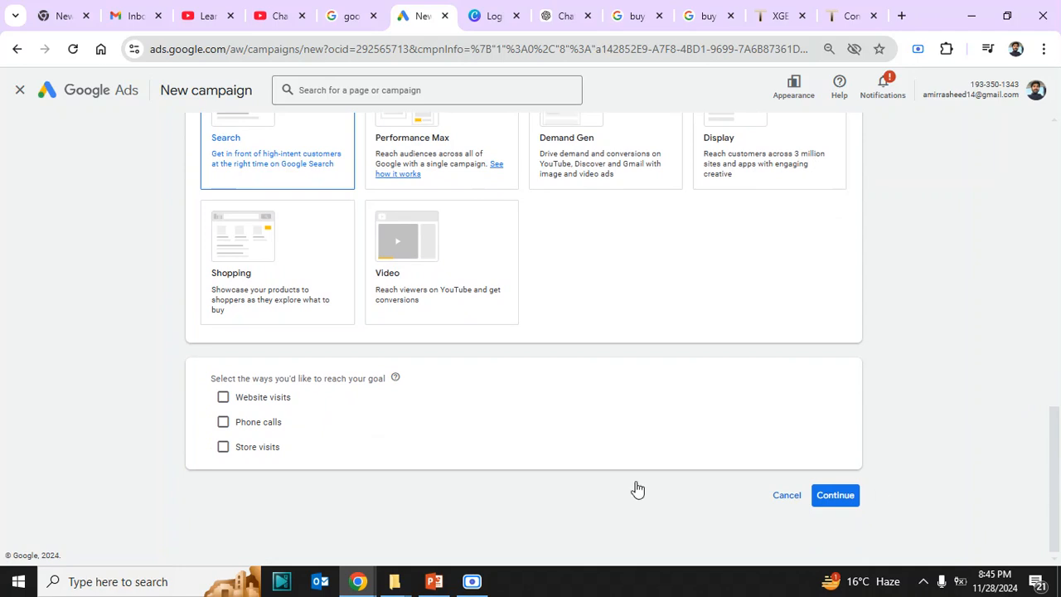
pyautogui.click(224, 400)
pyautogui.click(279, 428)
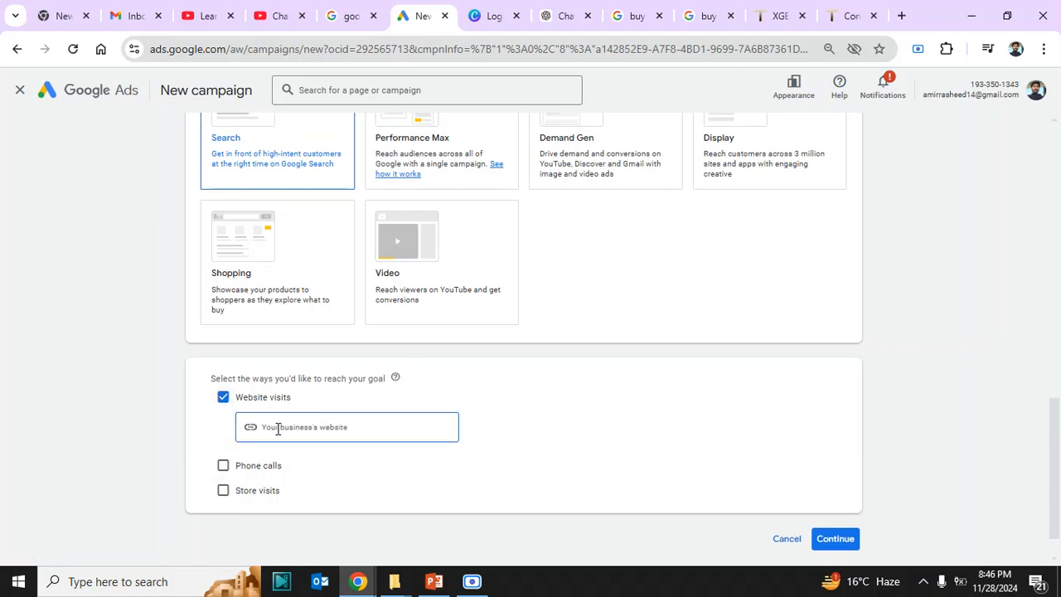
pyautogui.write('www.amirrasheed.com')
pyautogui.click(825, 540)
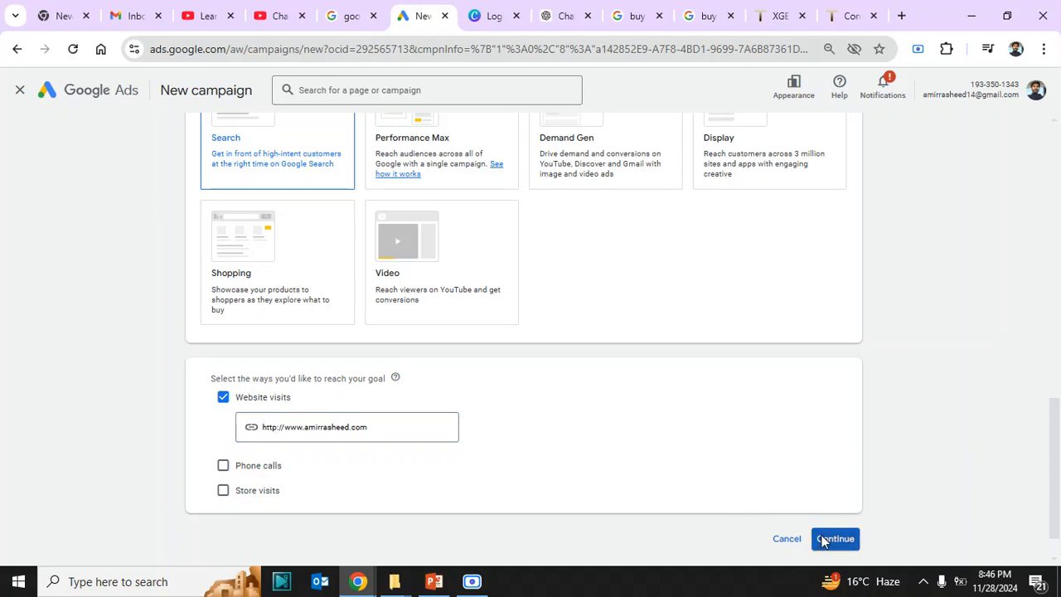
# - Keep the suggested campaign name and the Conversions bidding focus, and proceed to the campaign settings
pyautogui.scroll(-2, 1058, 393)
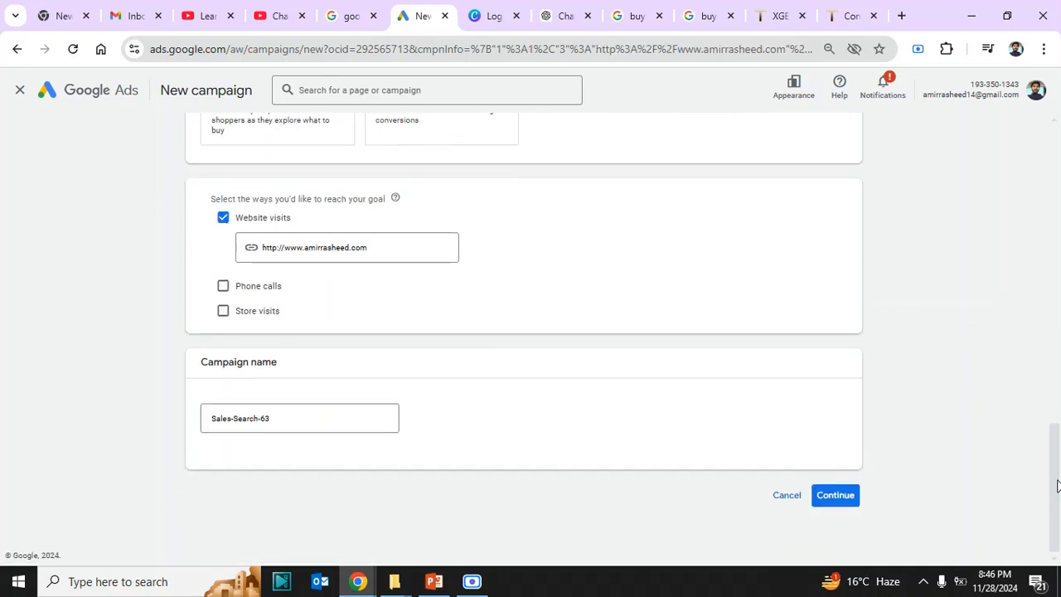
pyautogui.click(302, 421)
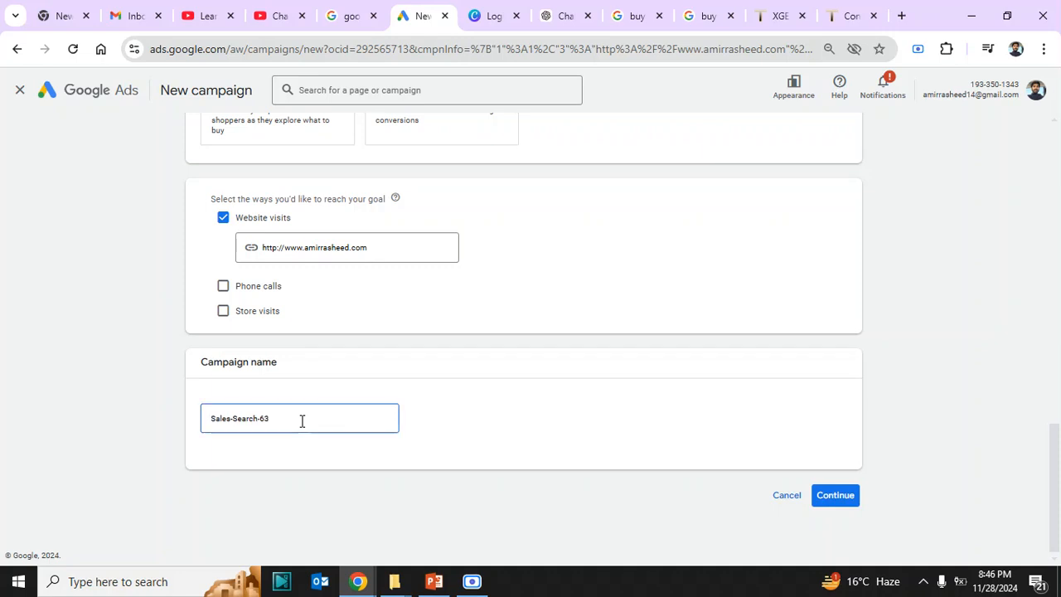
pyautogui.click(850, 503)
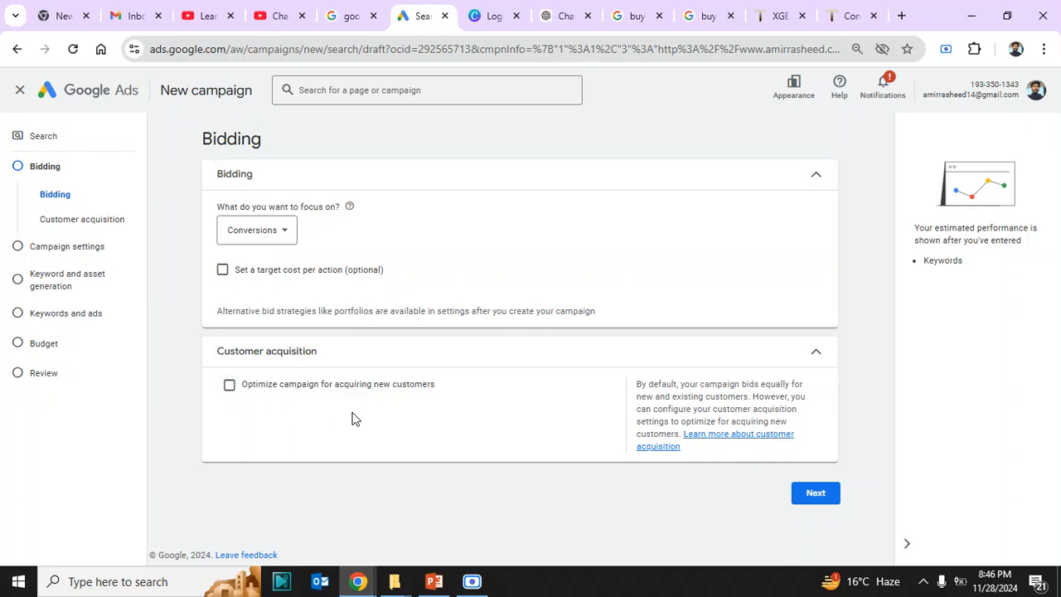
pyautogui.click(811, 495)
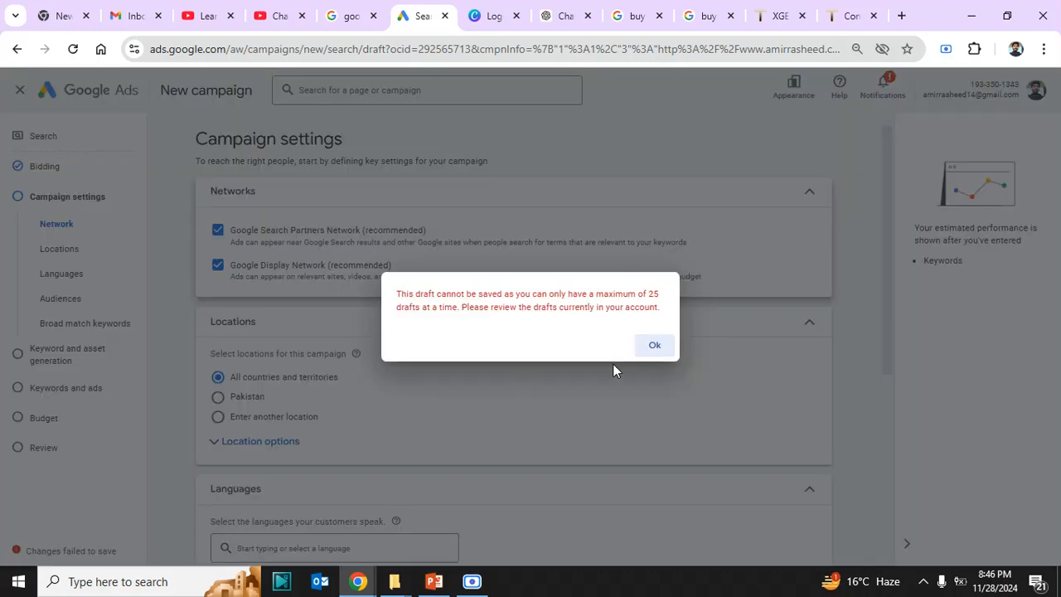
pyautogui.click(655, 346)
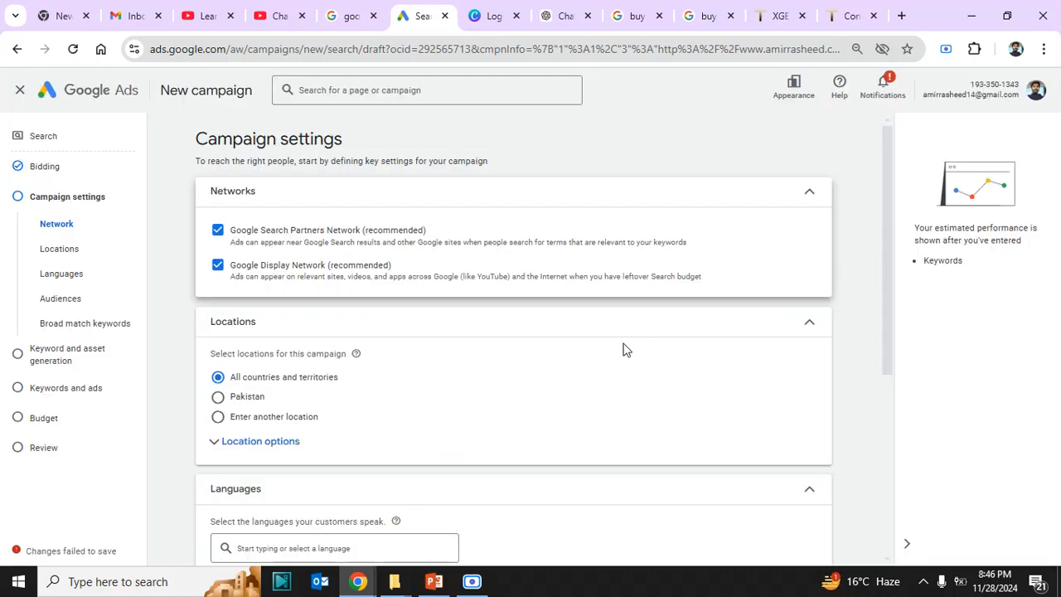
# - Exclude the Google Search Partners Network and the Google Display Network from the campaign
pyautogui.click(219, 232)
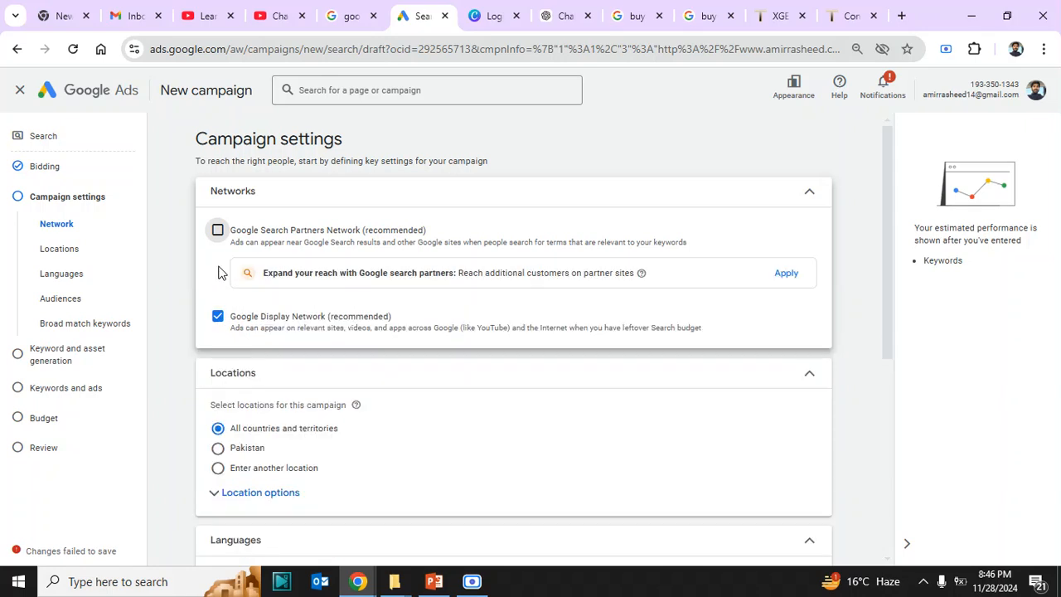
pyautogui.click(218, 318)
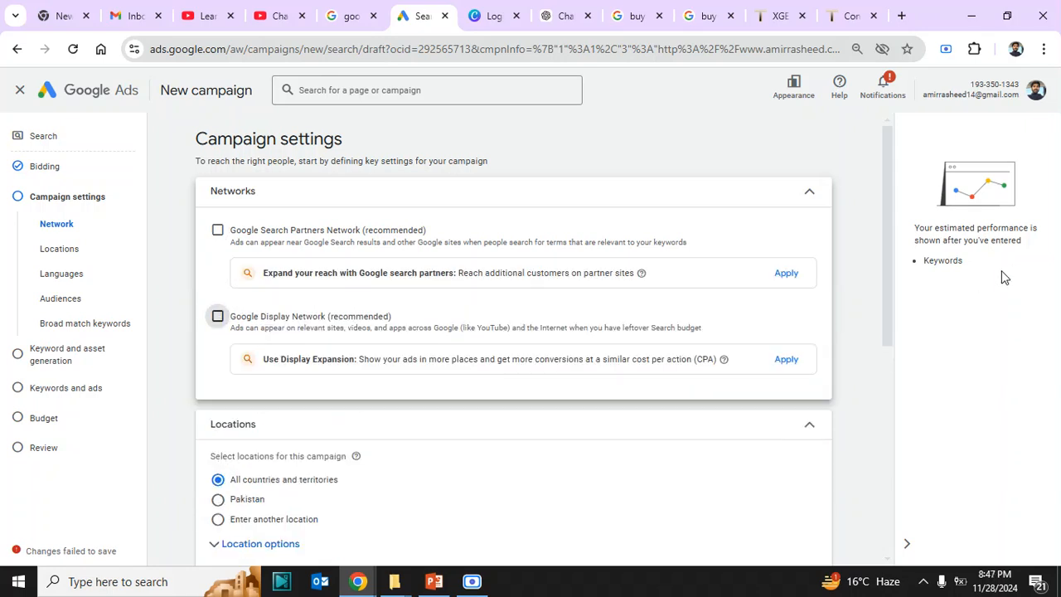
# - Target Pakistan only and restrict the location option to Presence: people in or regularly in the included locations
pyautogui.moveTo(886, 278); pyautogui.dragTo(886, 395)
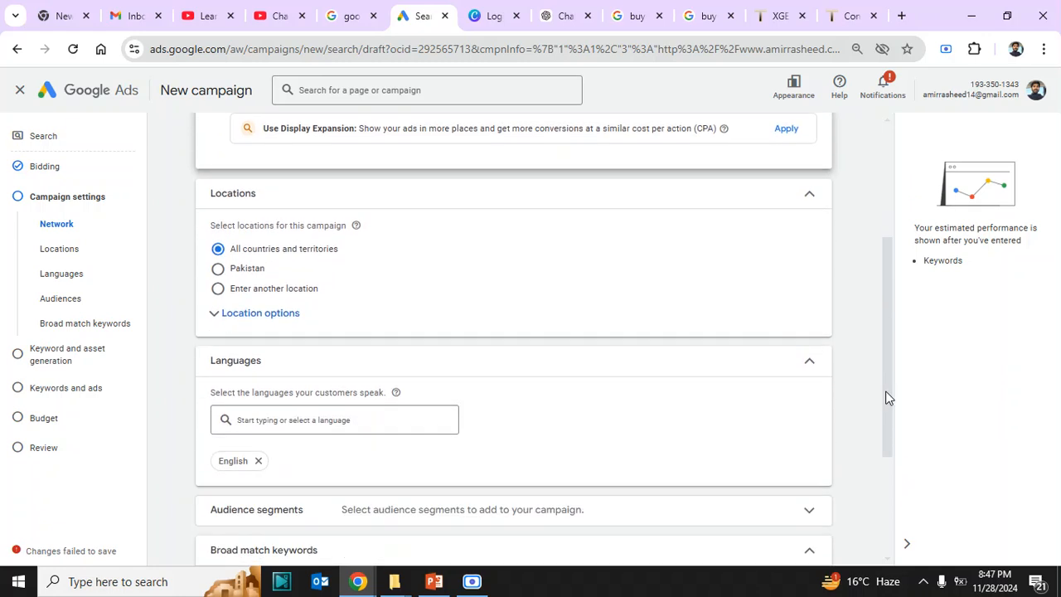
pyautogui.click(217, 269)
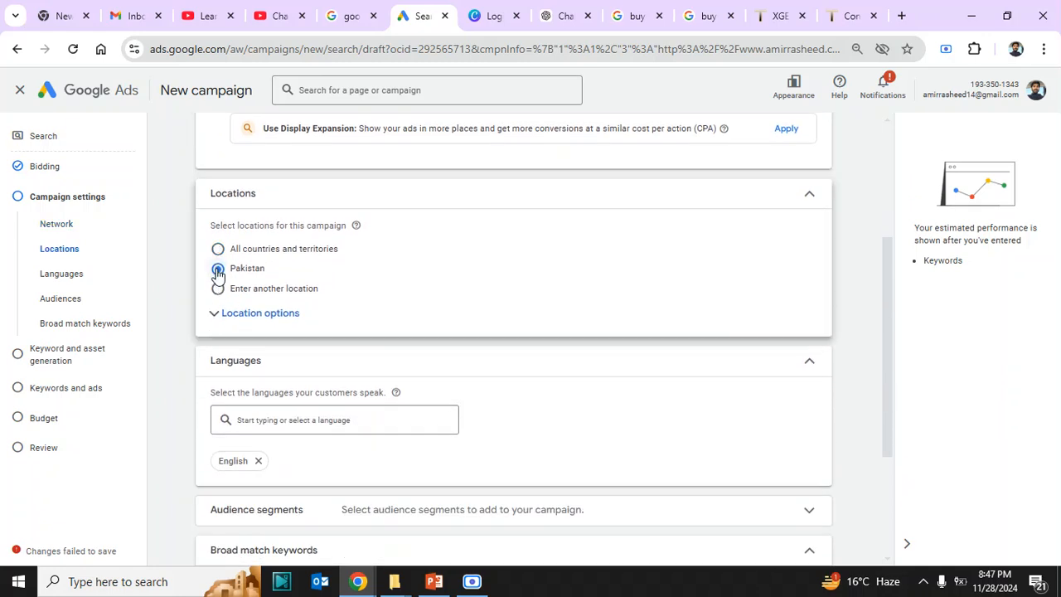
pyautogui.click(251, 317)
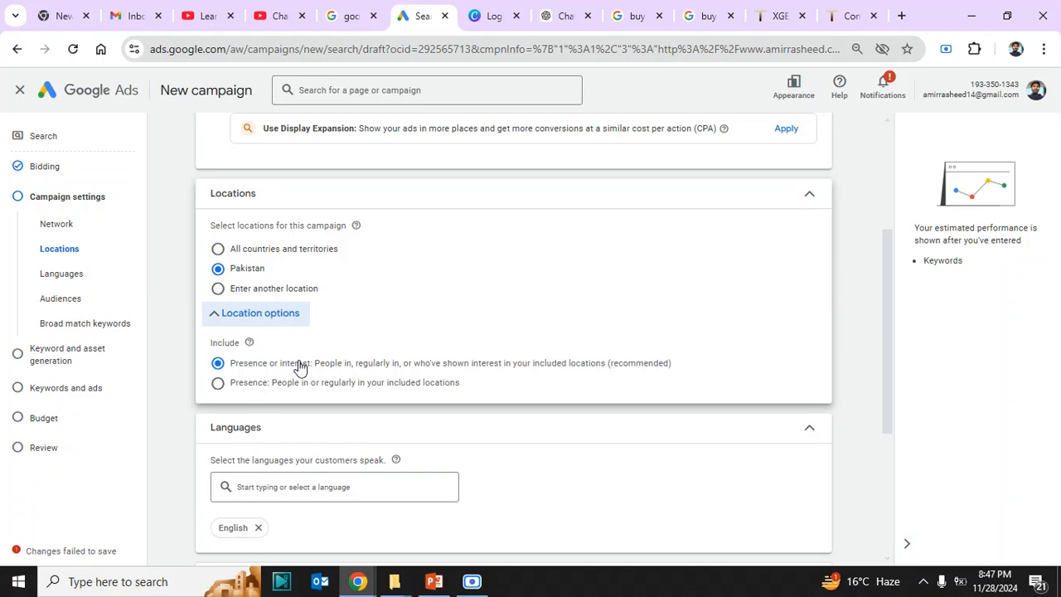
pyautogui.click(253, 390)
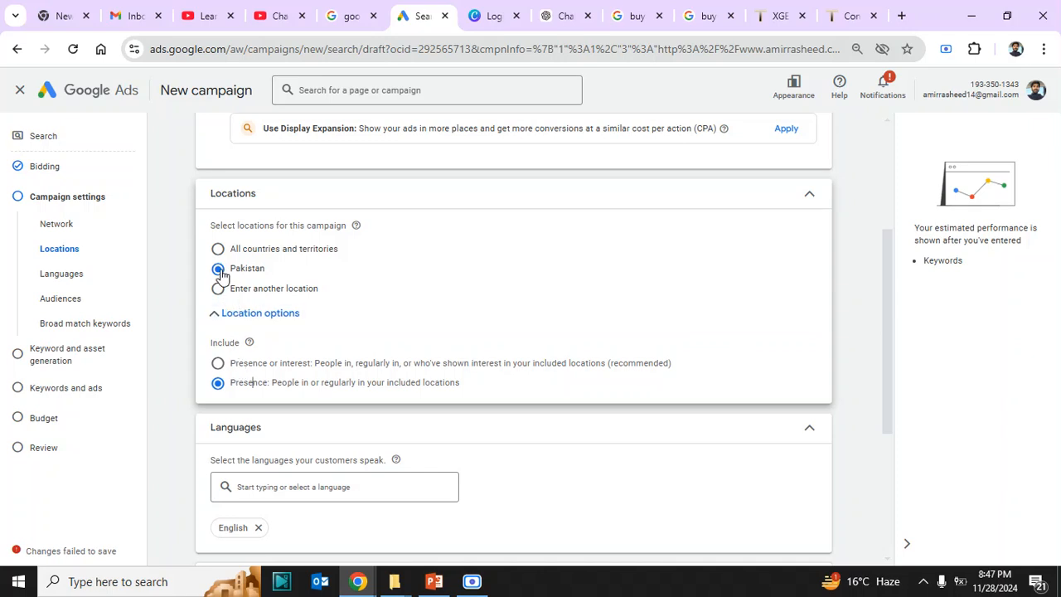
pyautogui.click(218, 363)
pyautogui.click(218, 385)
# - Examine the audience segment settings, glance at the electric geyser search results for reference, and browse the in-market segments
pyautogui.moveTo(885, 374); pyautogui.dragTo(884, 425)
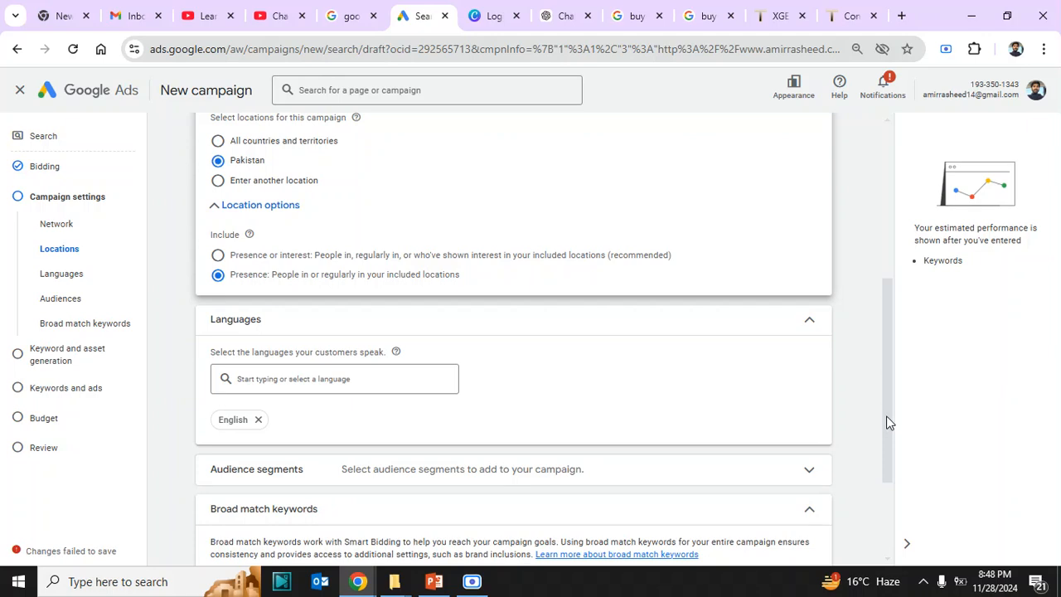
pyautogui.moveTo(887, 423); pyautogui.dragTo(894, 516)
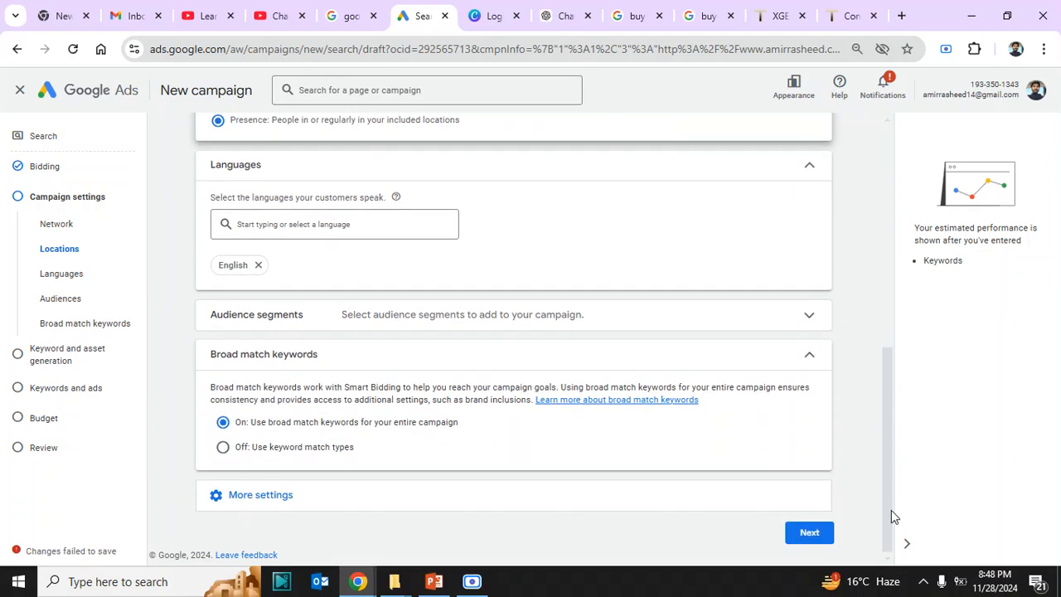
pyautogui.click(755, 328)
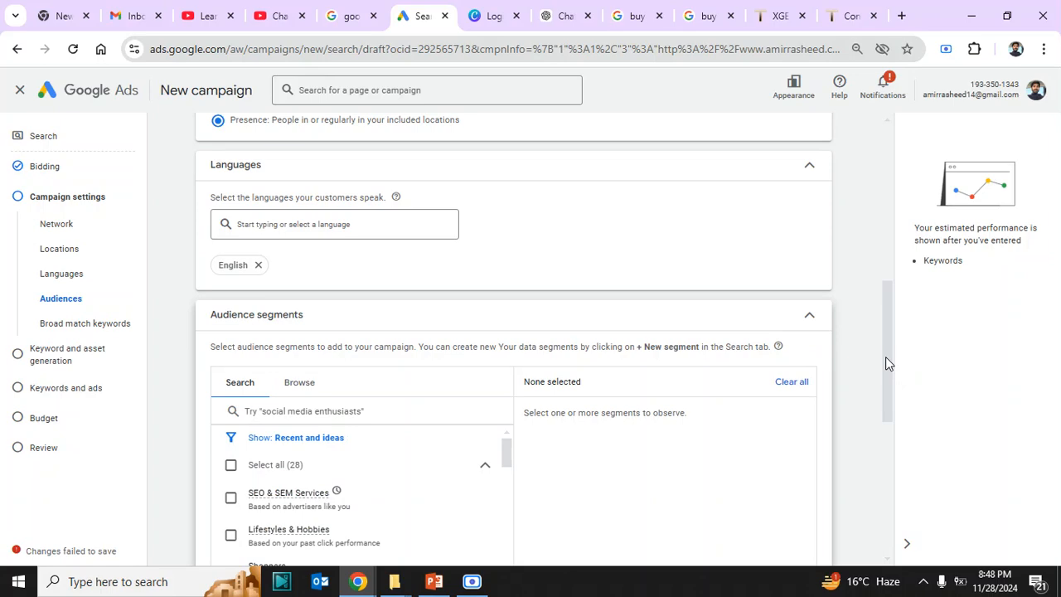
pyautogui.moveTo(885, 356); pyautogui.dragTo(887, 423)
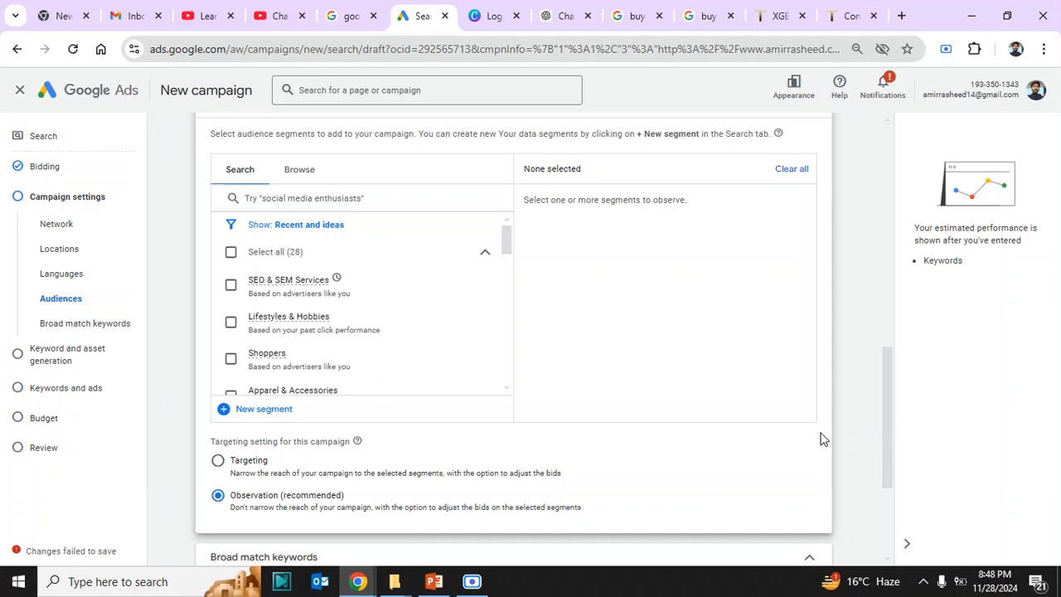
pyautogui.click(641, 14)
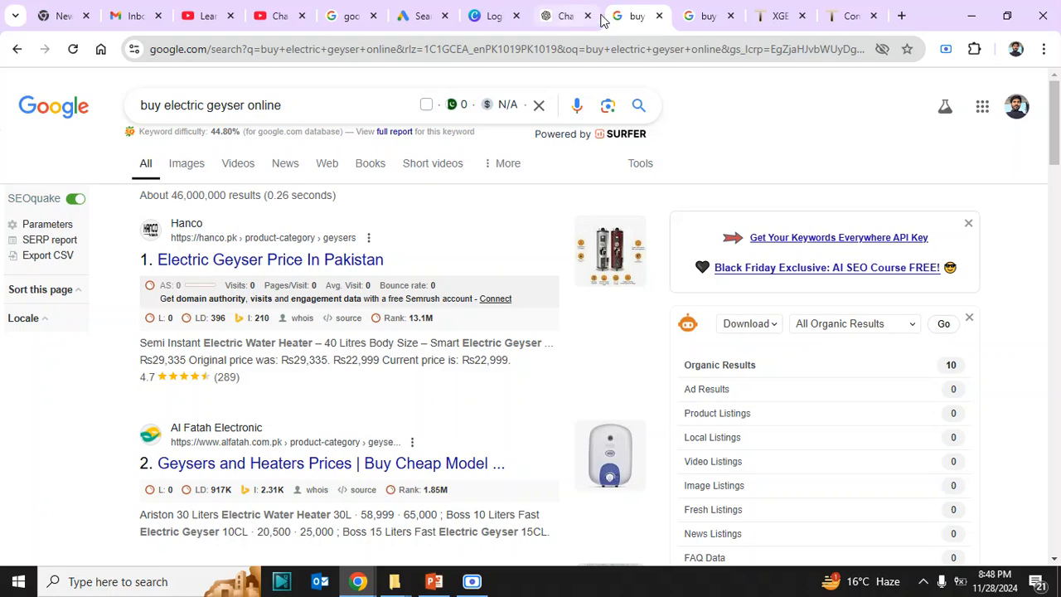
pyautogui.click(422, 16)
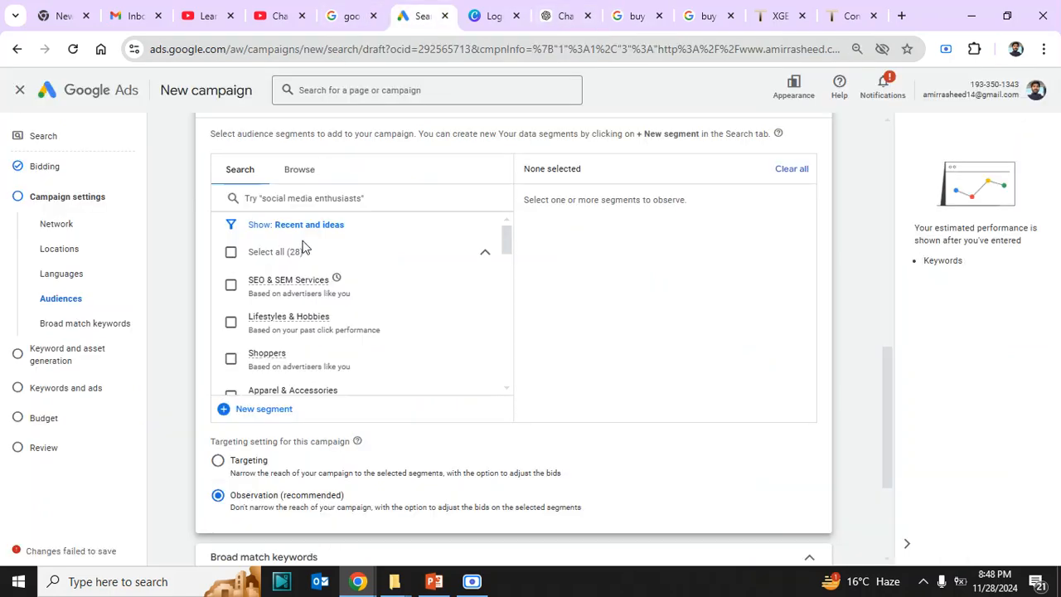
pyautogui.click(304, 174)
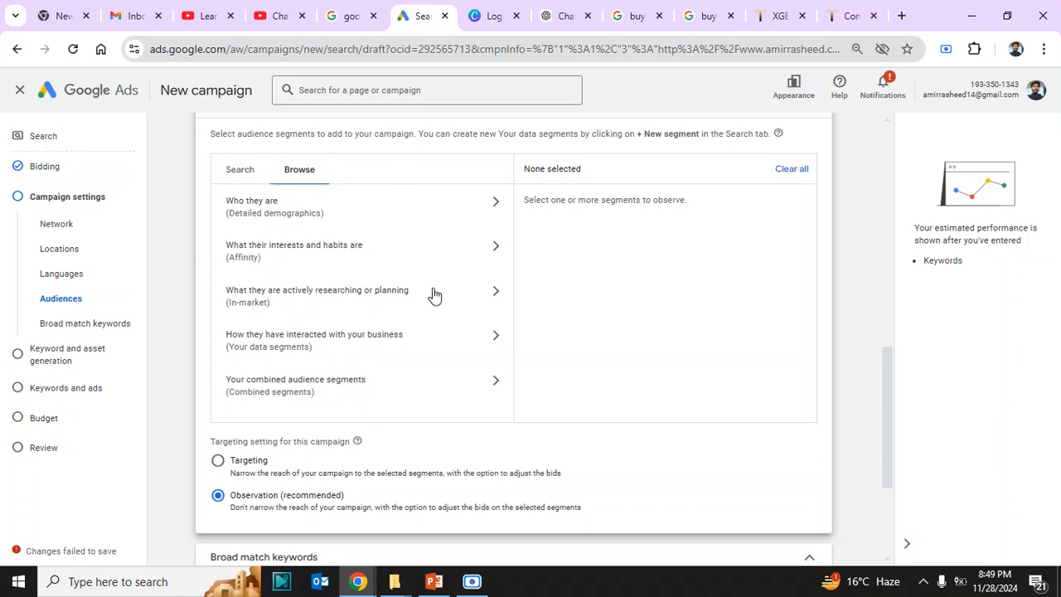
pyautogui.click(332, 296)
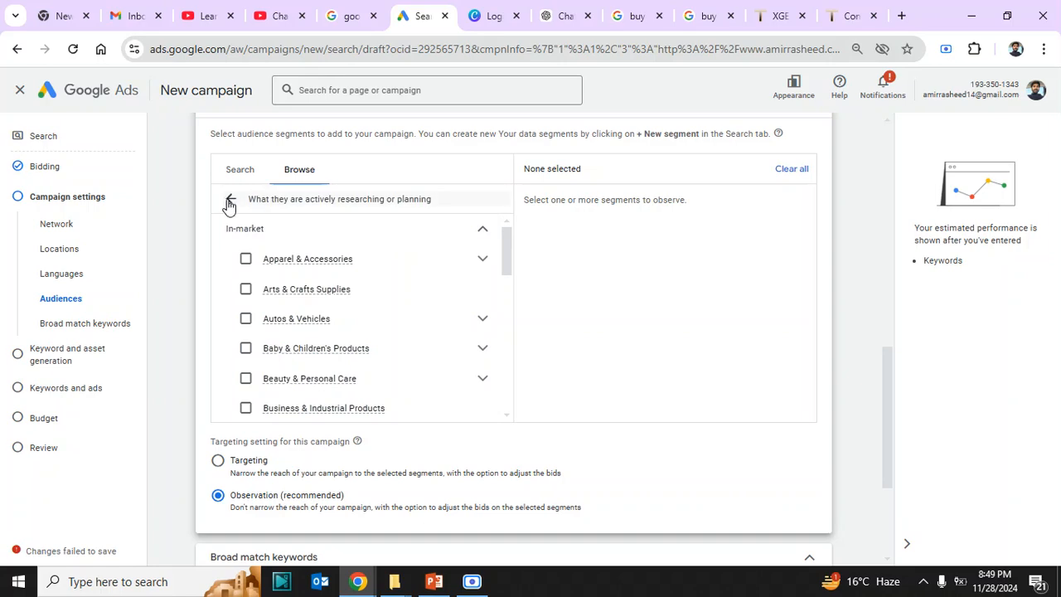
# - Search the audience segments for "electric gyser", look through the matching in-market segments, and clear the search
pyautogui.click(238, 173)
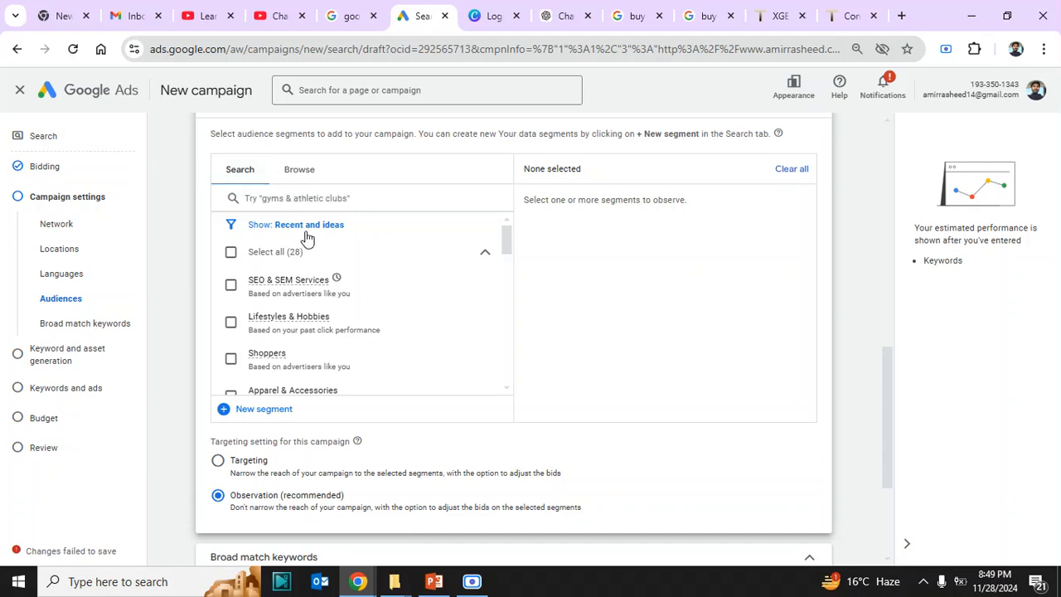
pyautogui.click(339, 200)
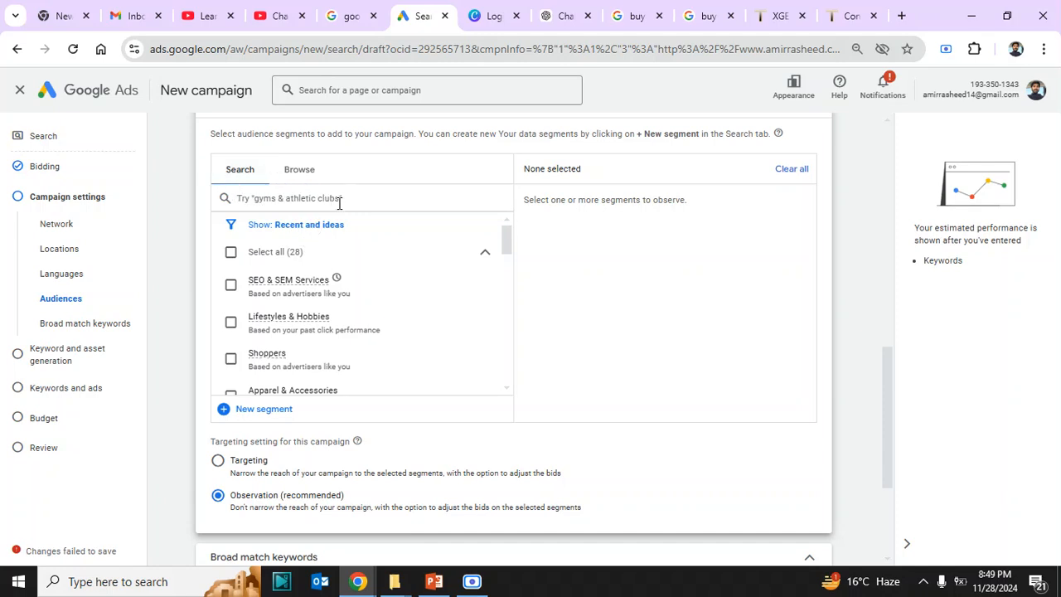
pyautogui.write('e')
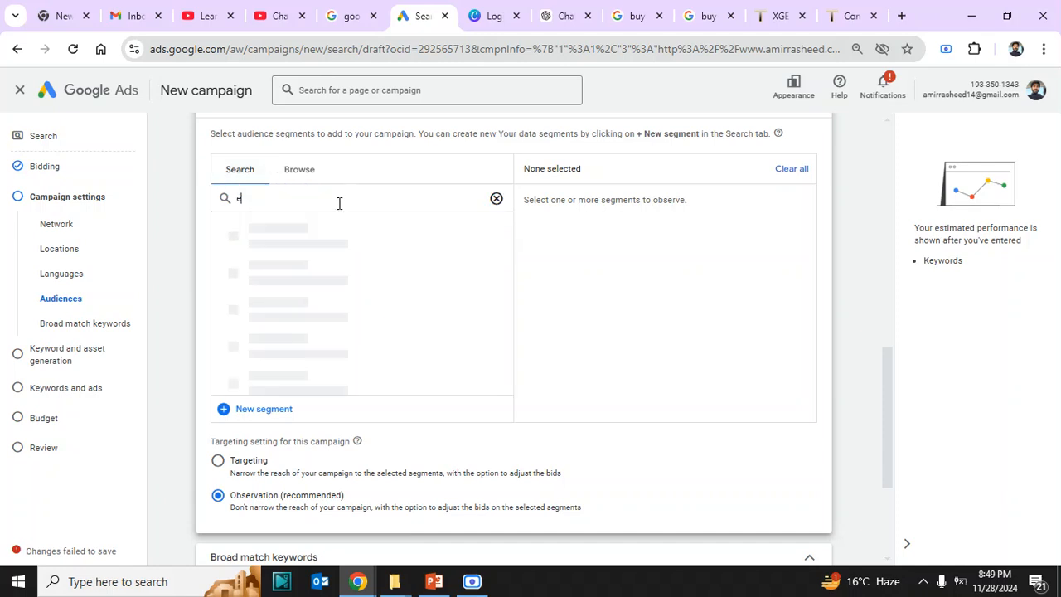
pyautogui.write('lectric ')
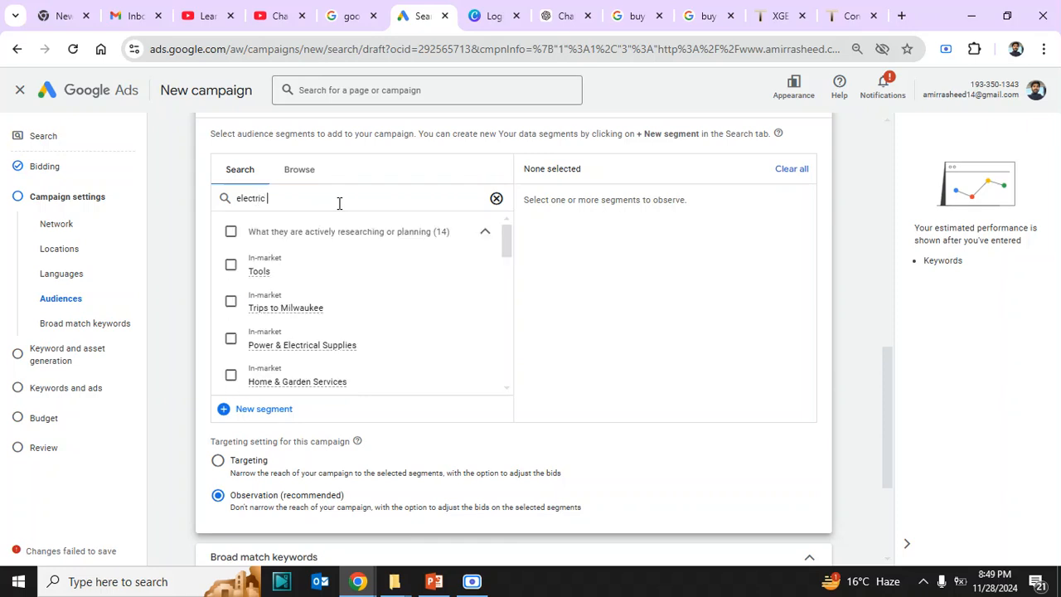
pyautogui.write('he')
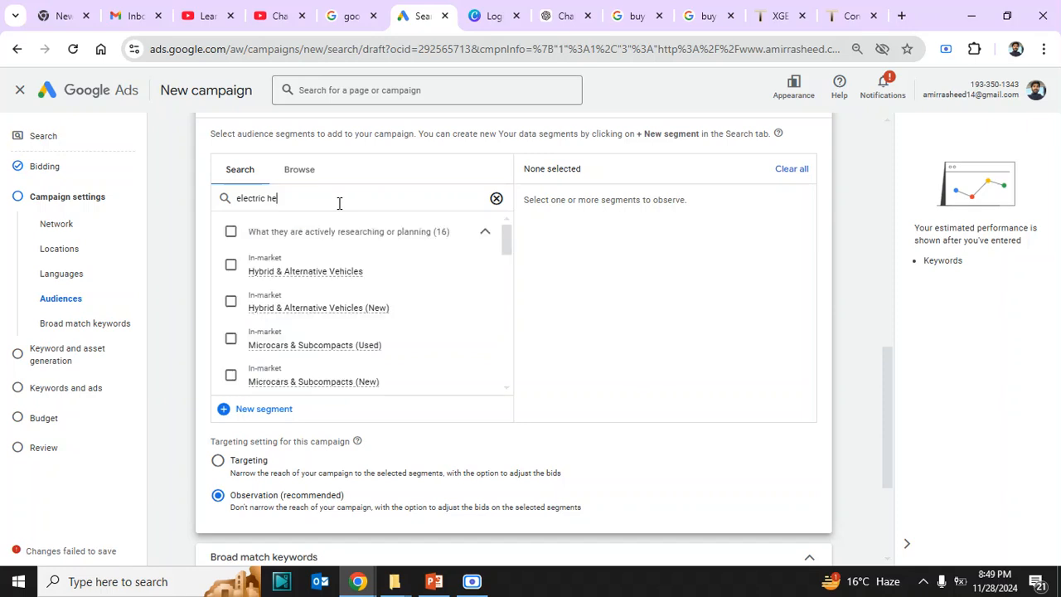
pyautogui.press('BackSpace')
pyautogui.press('BackSpace')
pyautogui.write('gyser')
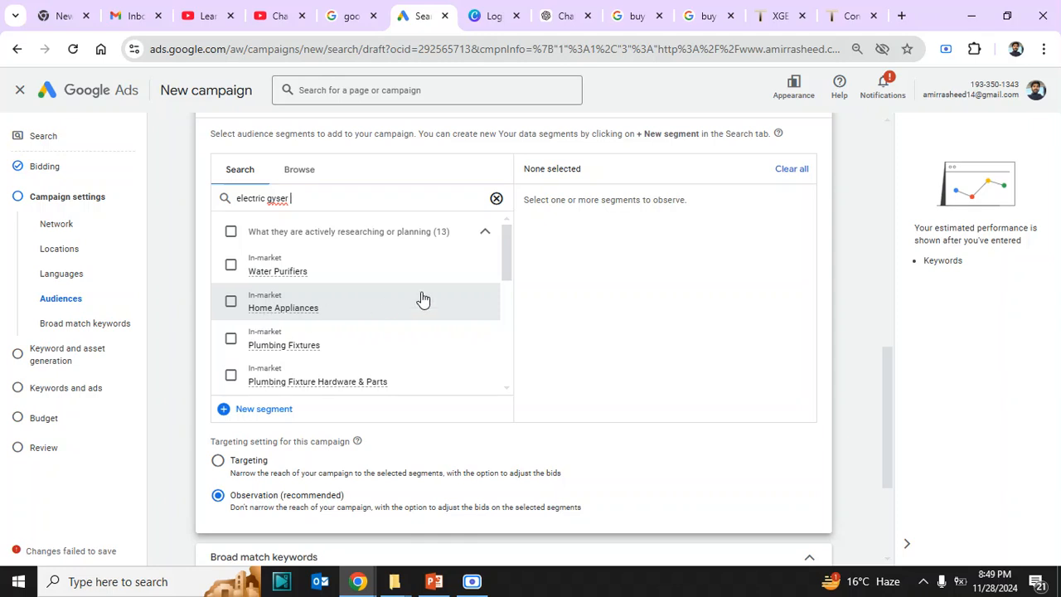
pyautogui.moveTo(504, 269); pyautogui.dragTo(521, 336)
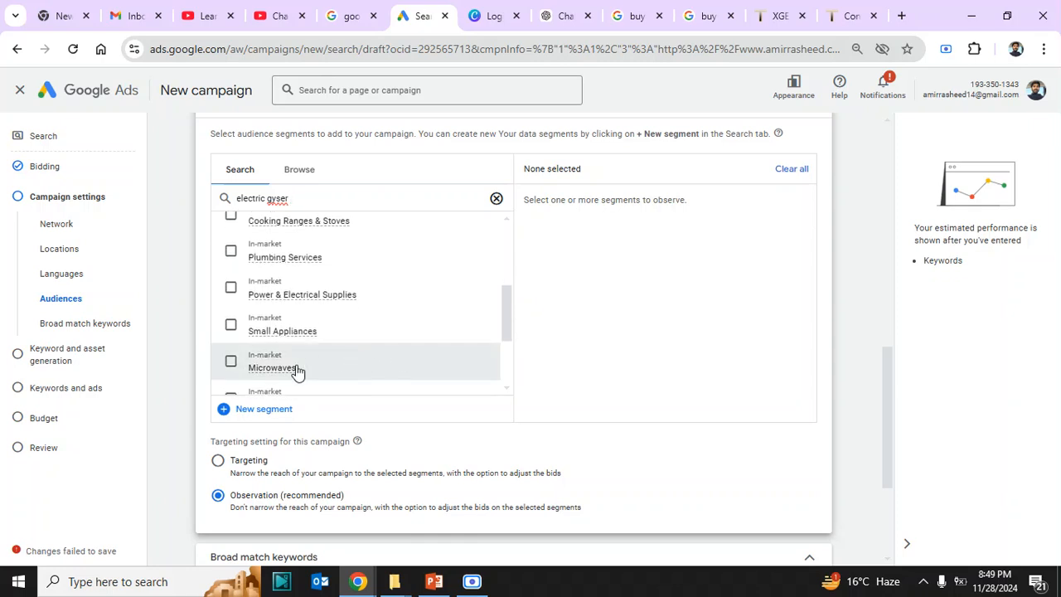
pyautogui.click(497, 201)
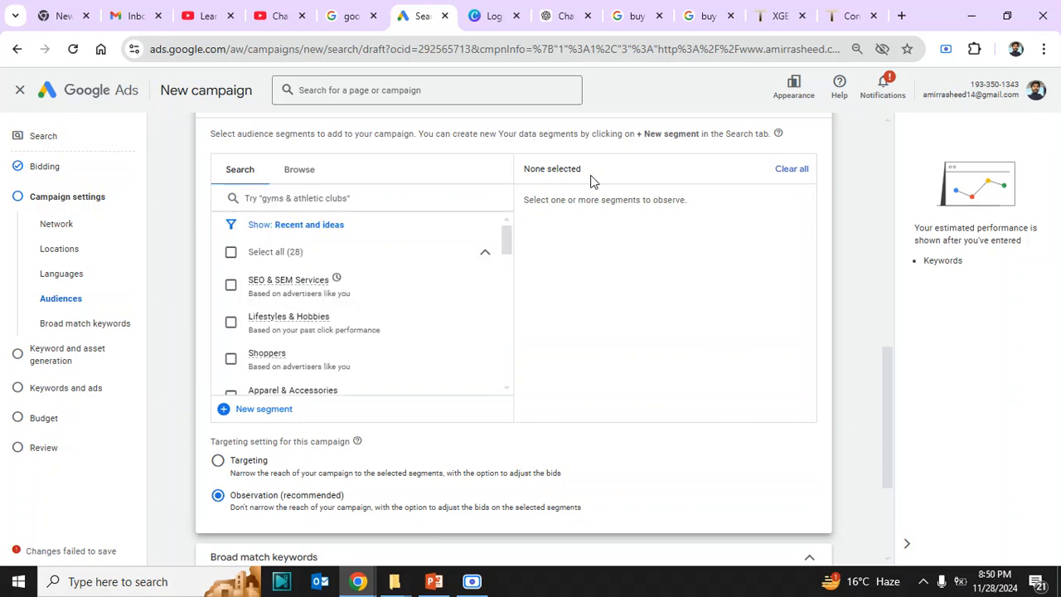
# - Review the Google results for "buy electric geyser online" and close the audience segments section without selecting any
pyautogui.moveTo(889, 387); pyautogui.dragTo(889, 356)
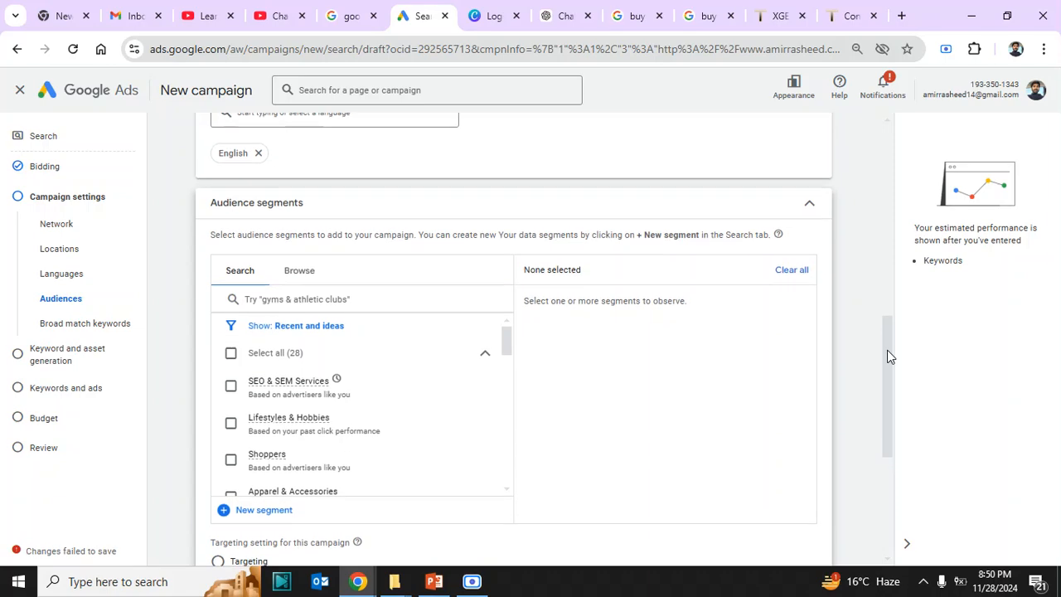
pyautogui.click(810, 214)
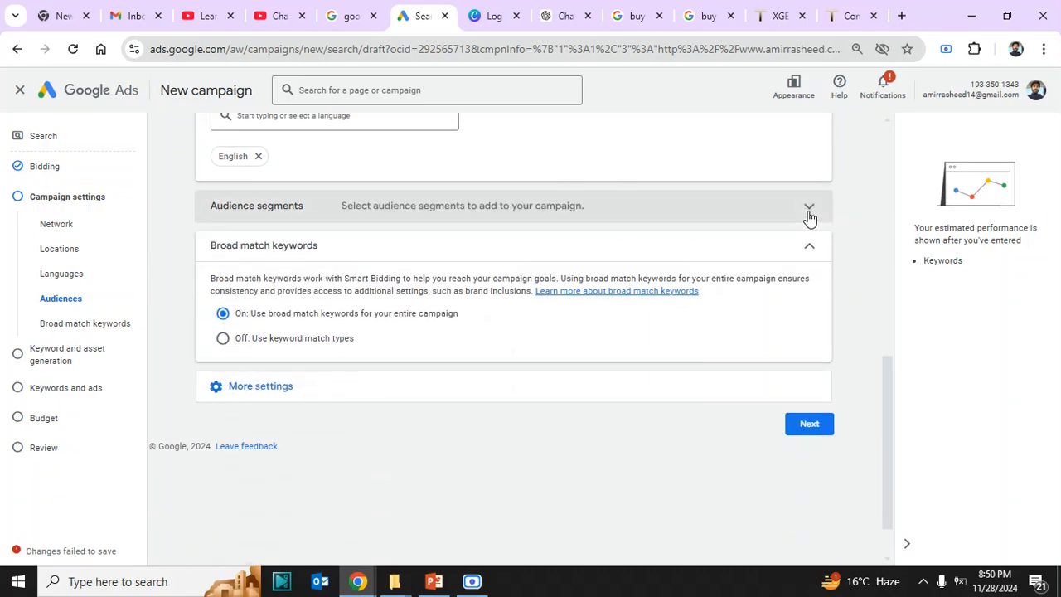
pyautogui.click(809, 215)
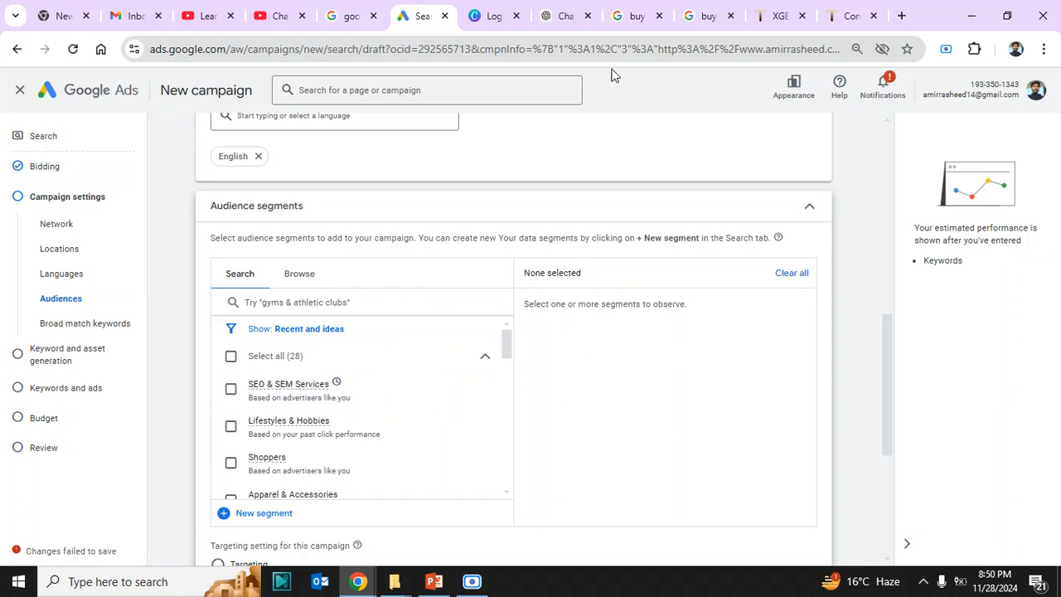
pyautogui.click(632, 14)
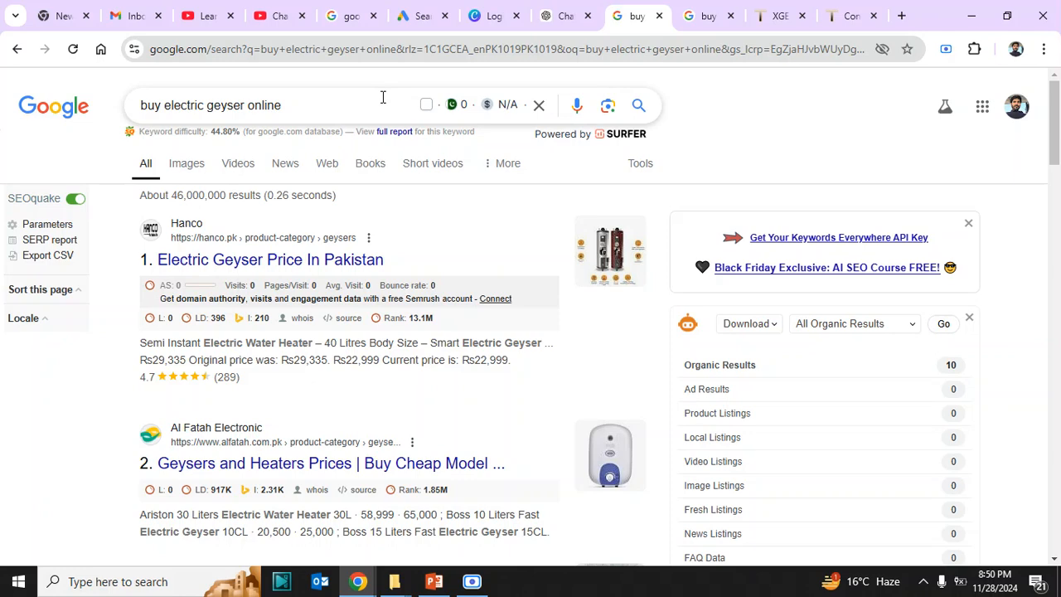
pyautogui.click(408, 17)
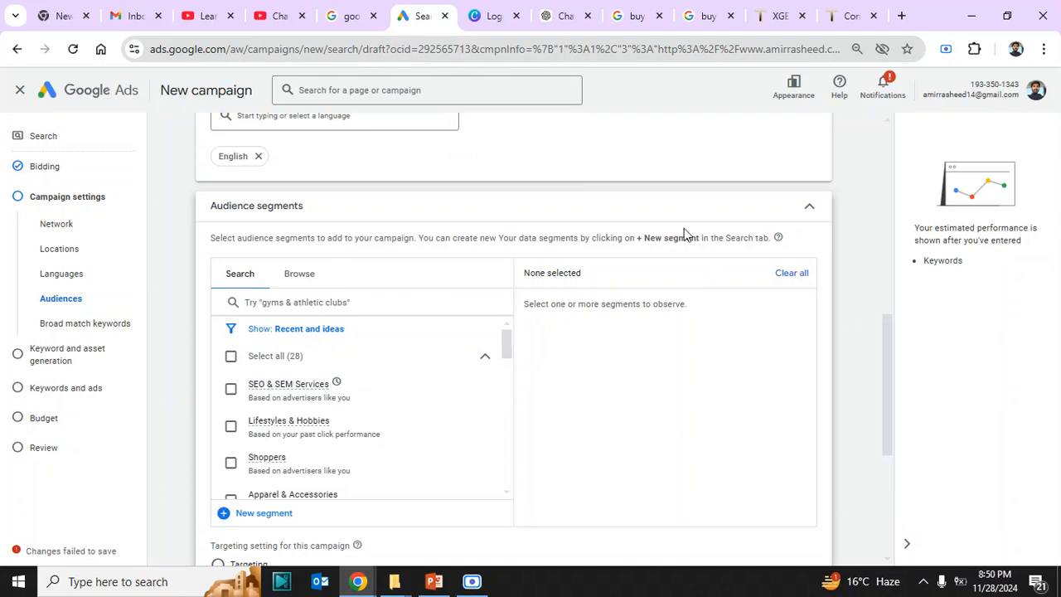
pyautogui.click(811, 208)
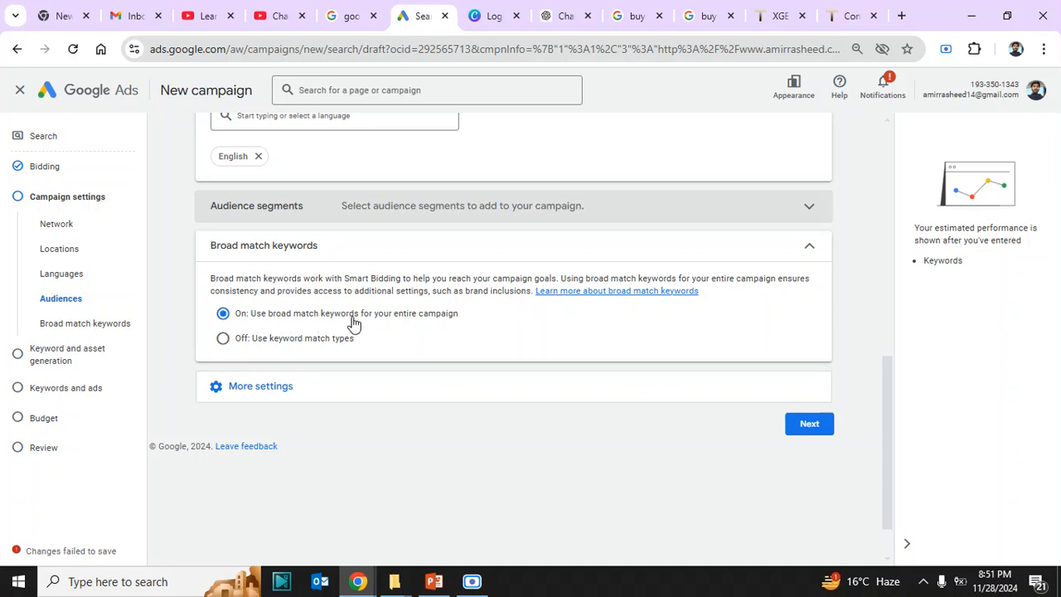
# - Turn off broad match keywords to use keyword match types, and proceed with the additional settings left at their defaults
pyautogui.click(223, 338)
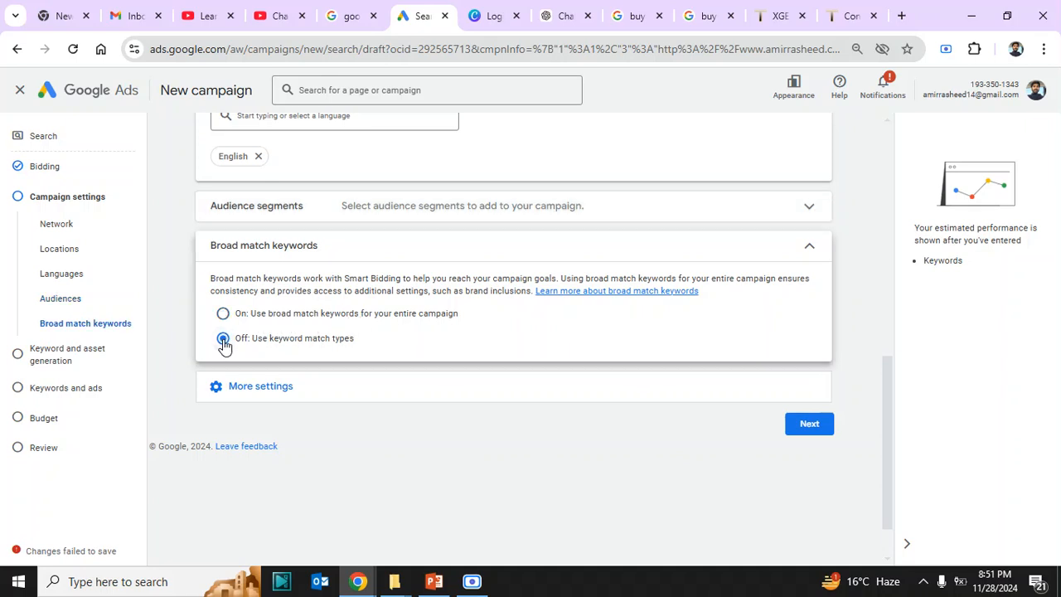
pyautogui.click(269, 390)
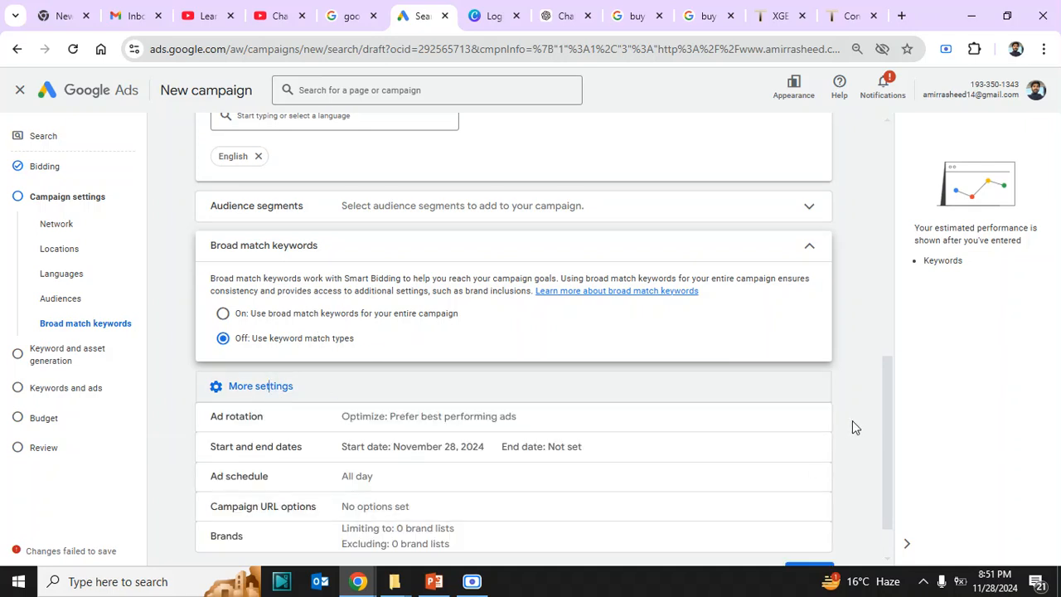
pyautogui.moveTo(886, 432); pyautogui.dragTo(891, 495)
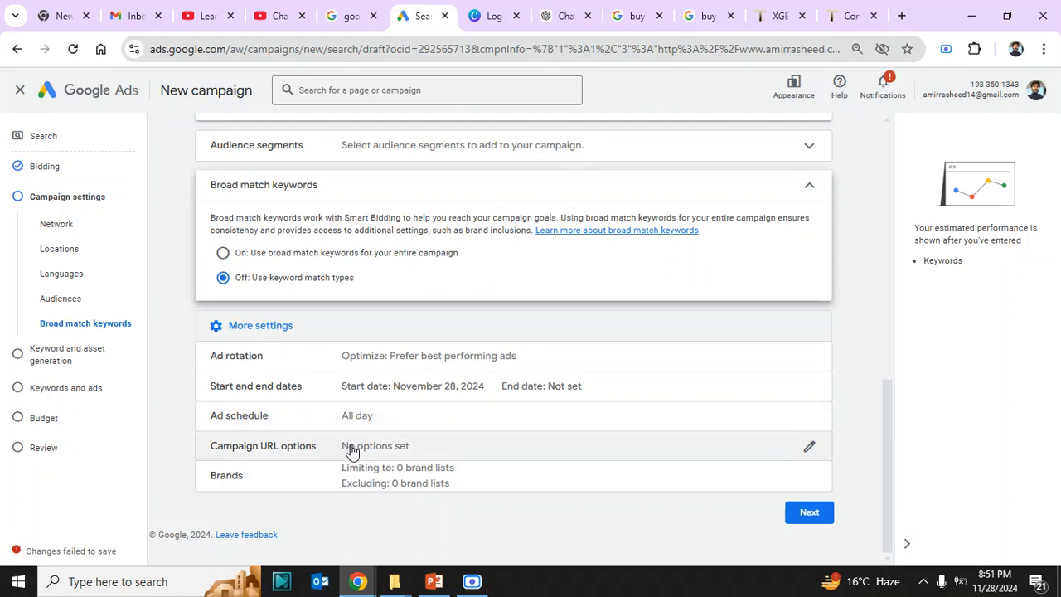
pyautogui.click(803, 516)
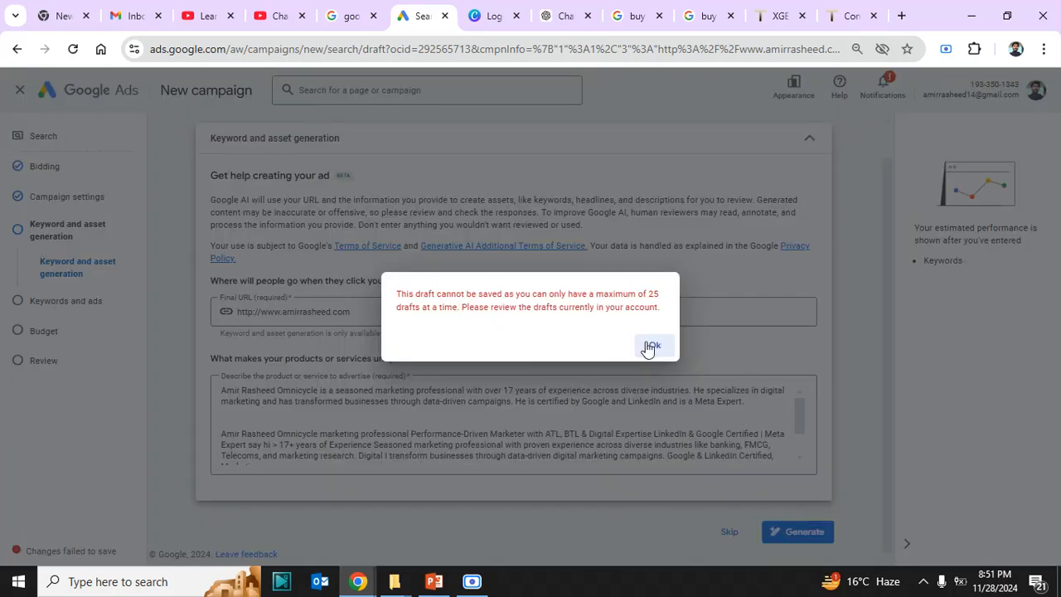
# - Skip the AI keyword and asset generation, and view the match type help for Ad group 1's keywords
pyautogui.click(651, 346)
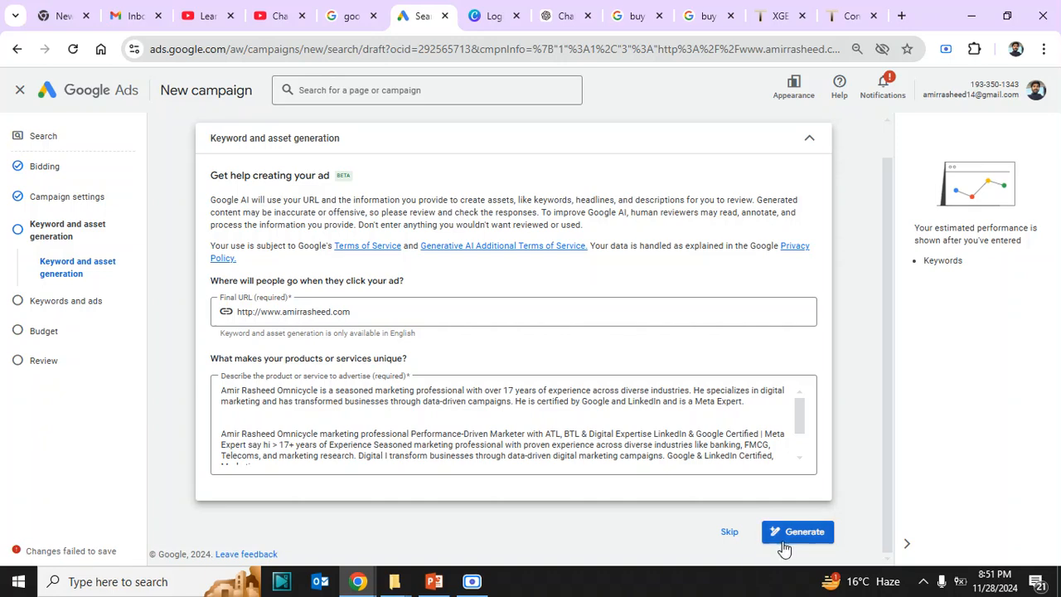
pyautogui.click(730, 532)
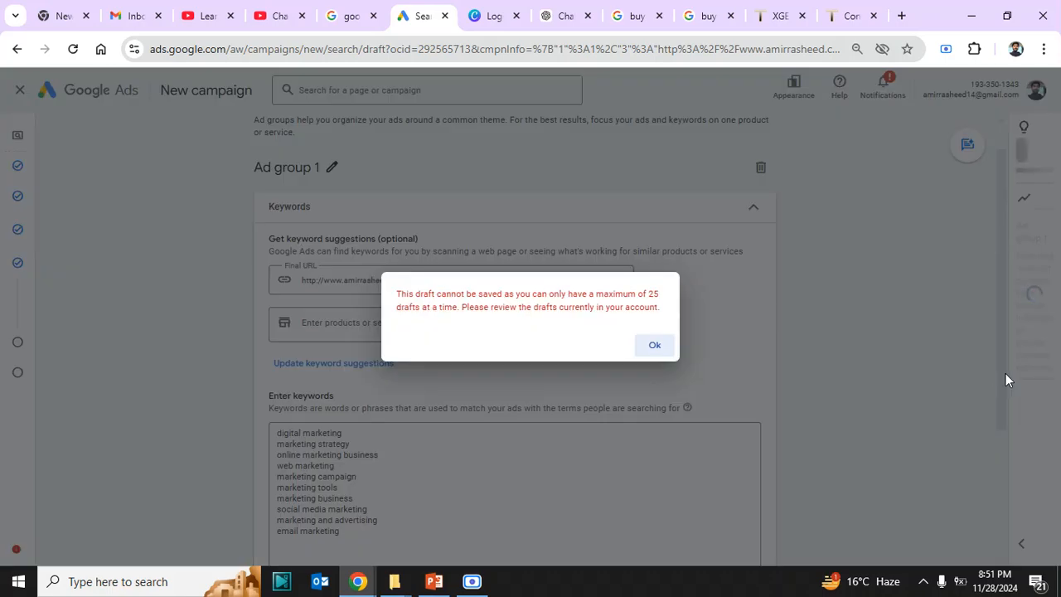
pyautogui.click(654, 347)
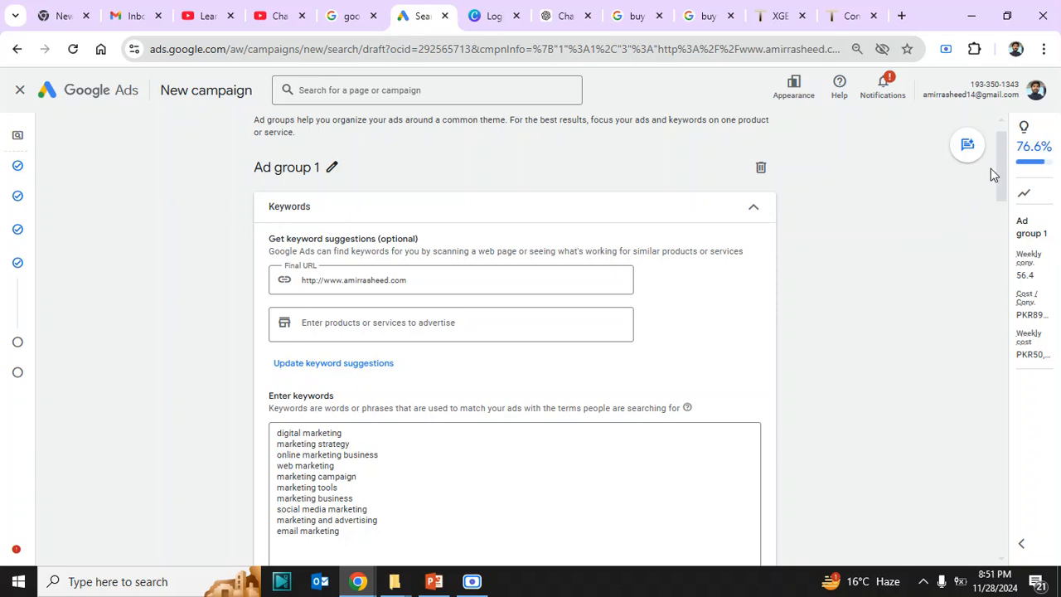
pyautogui.moveTo(1001, 181); pyautogui.dragTo(1012, 207)
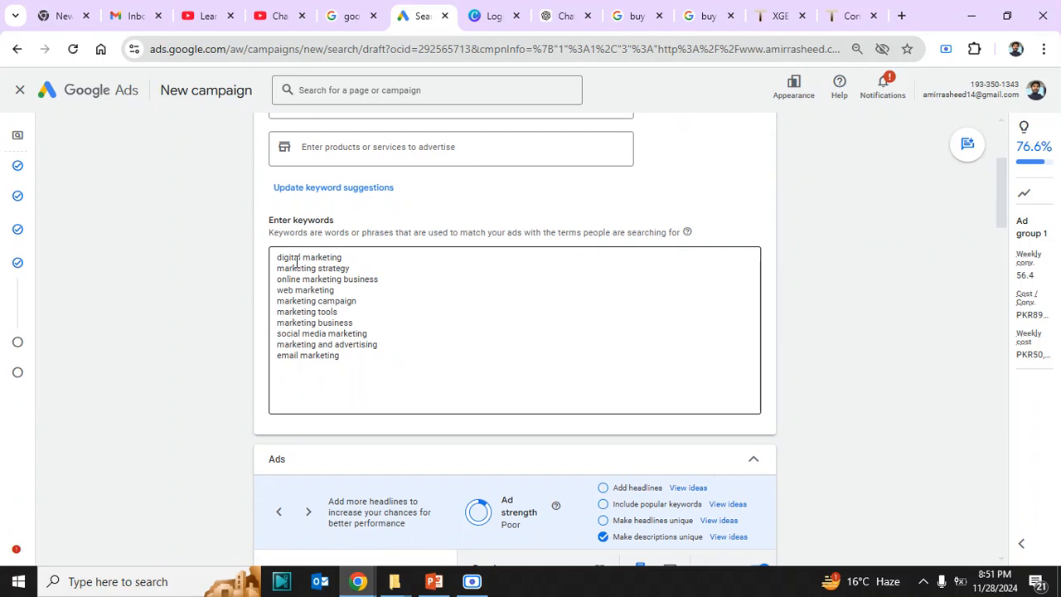
pyautogui.moveTo(689, 236)
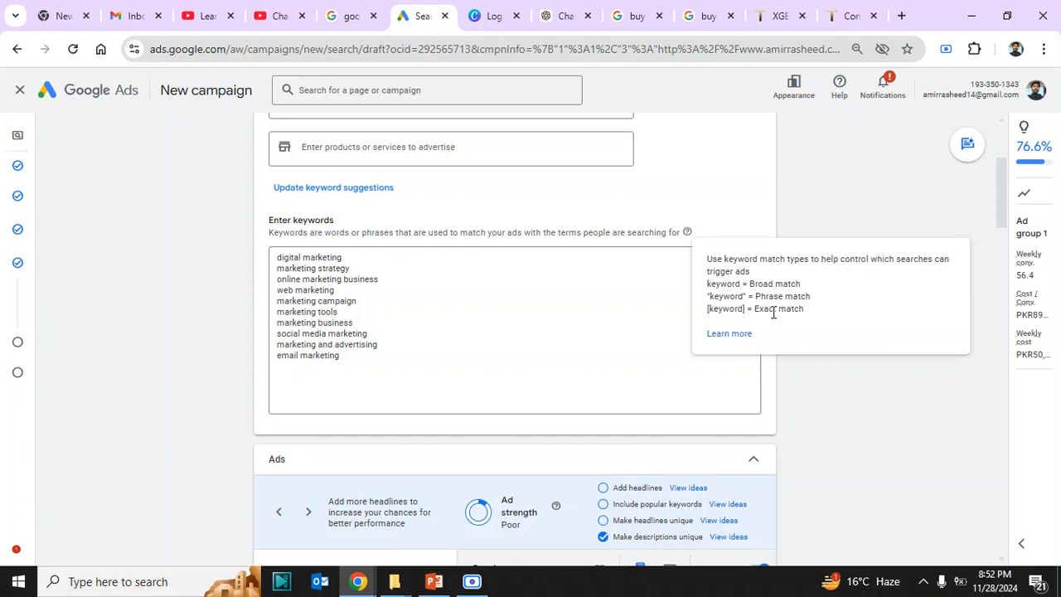
# - Delete the six keywords from "marketing campaign" through "email marketing" from the ad group's keyword list
pyautogui.click(419, 303)
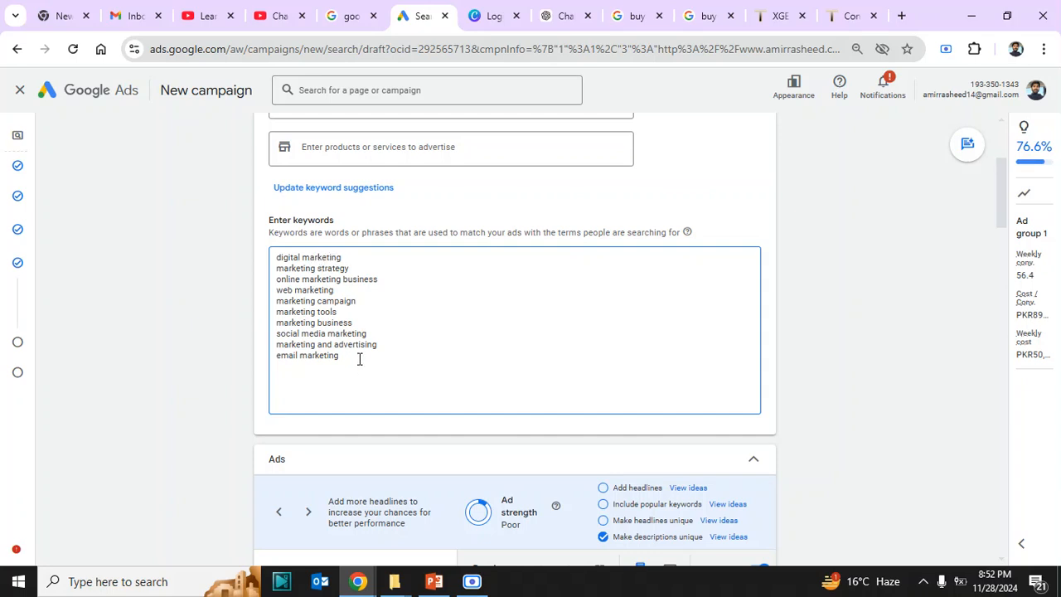
pyautogui.moveTo(359, 358); pyautogui.dragTo(287, 309)
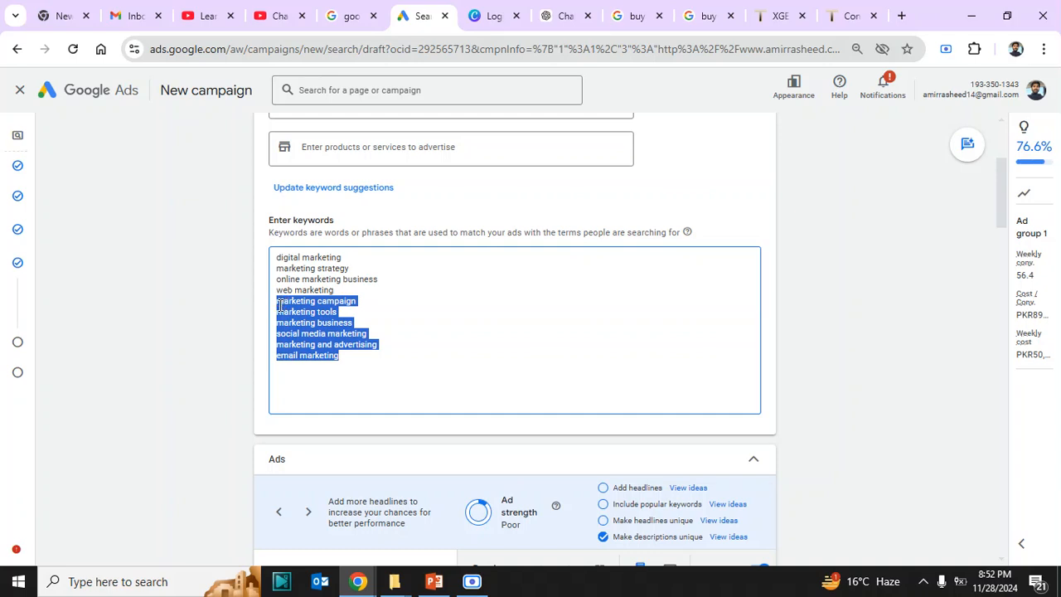
pyautogui.press('BackSpace')
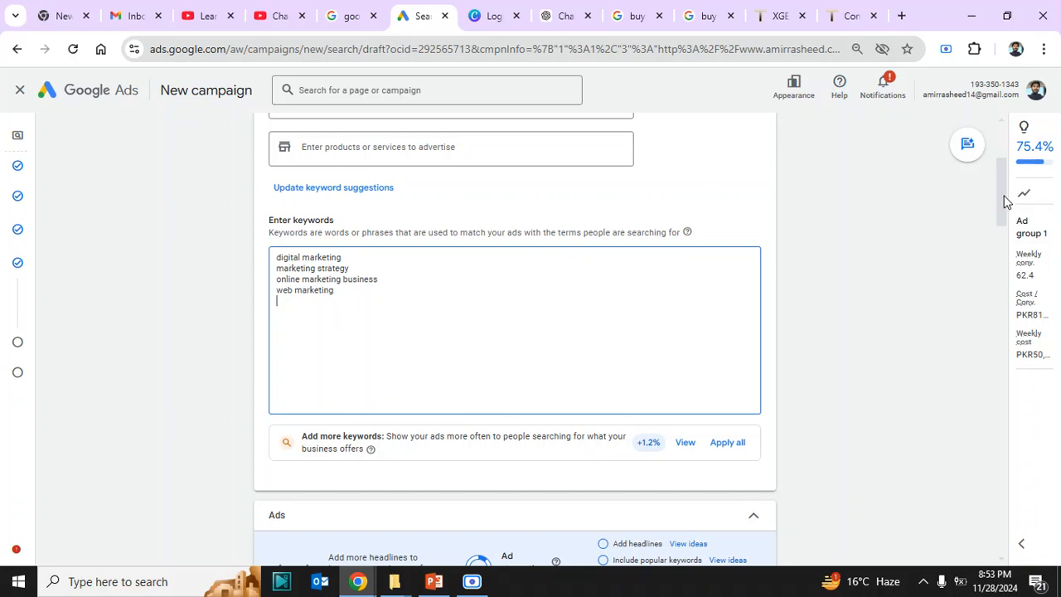
# - Set the ad's display path to "dig" and "mkt"
pyautogui.moveTo(999, 197); pyautogui.dragTo(1032, 273)
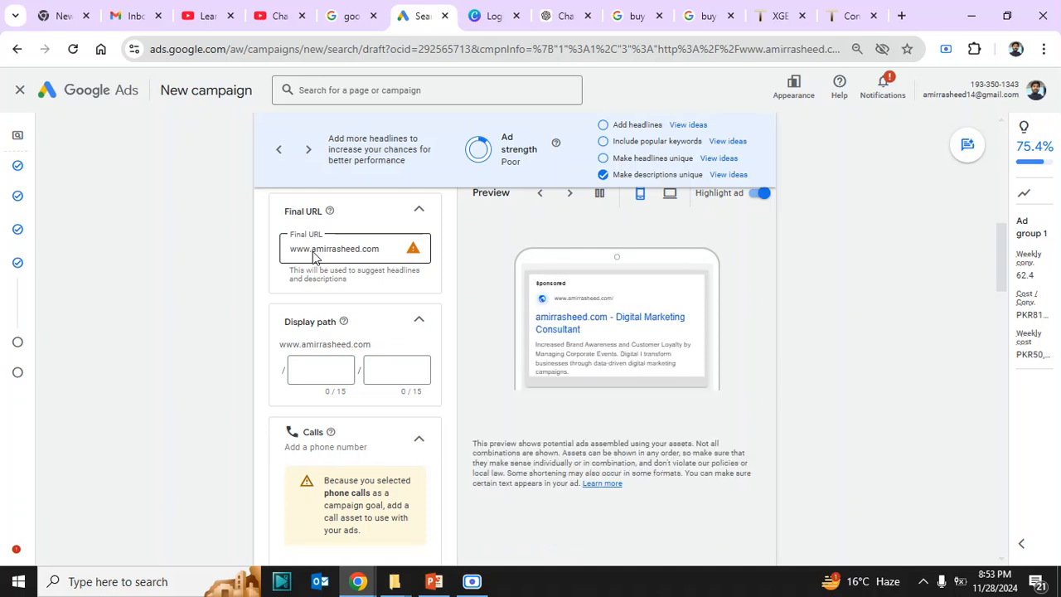
pyautogui.click(323, 367)
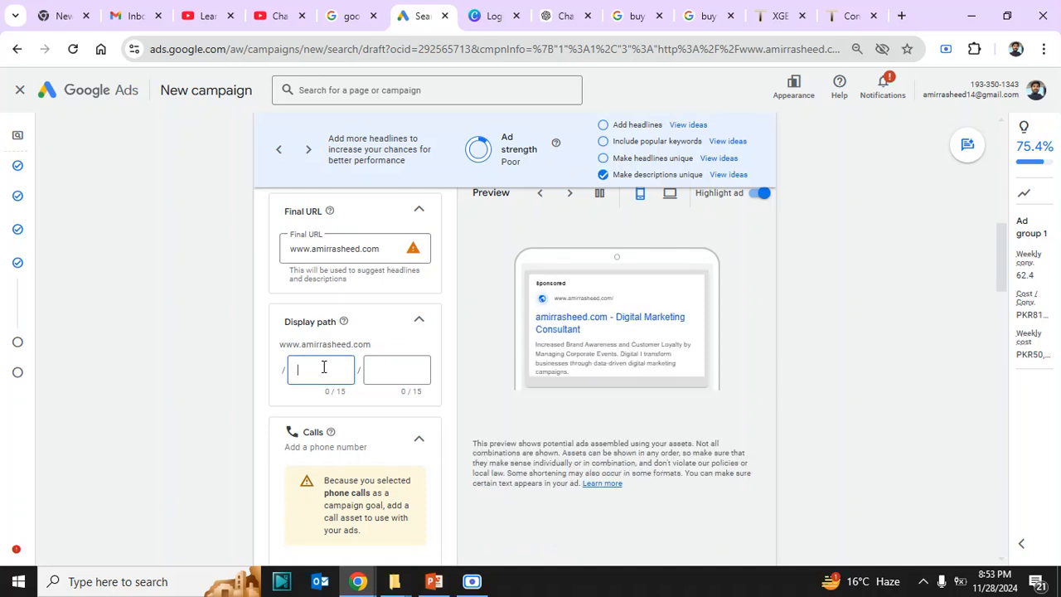
pyautogui.click(395, 373)
pyautogui.write('mk')
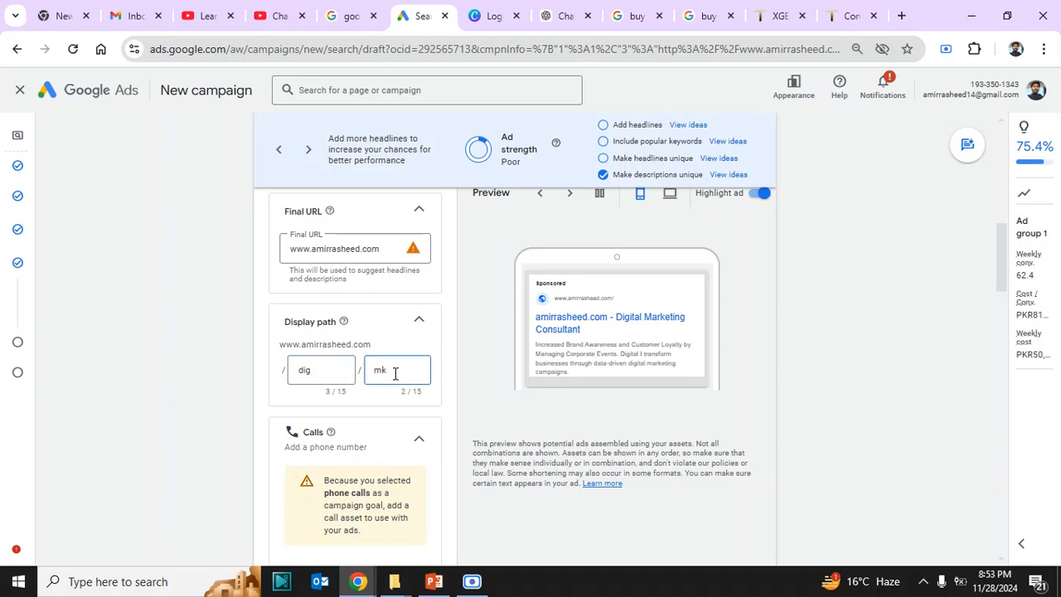
pyautogui.write('t')
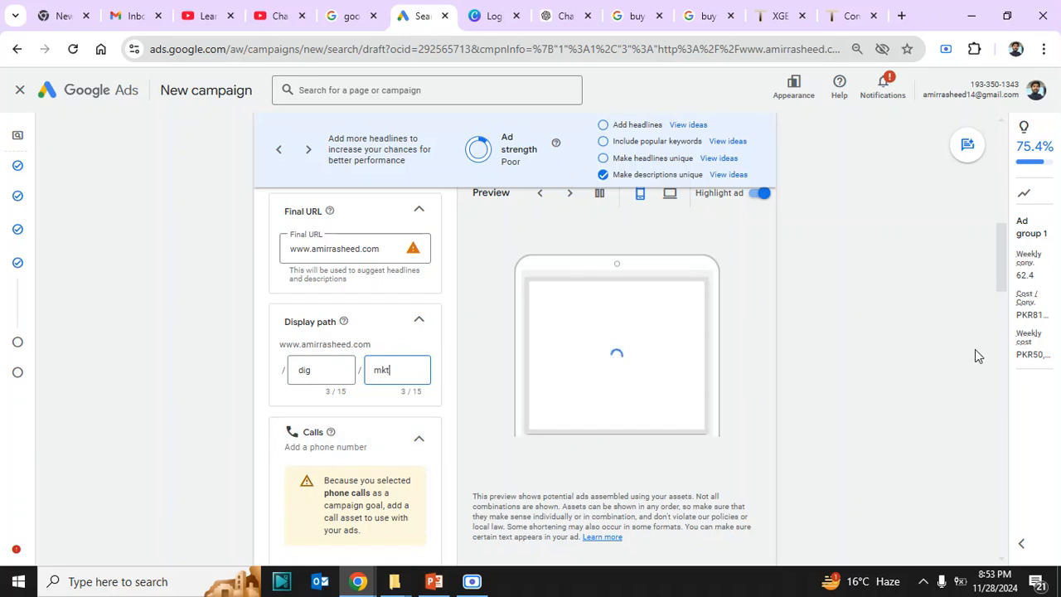
# - Open the ad's call assets and select the existing phone number for the campaign
pyautogui.moveTo(1001, 274); pyautogui.dragTo(1004, 301)
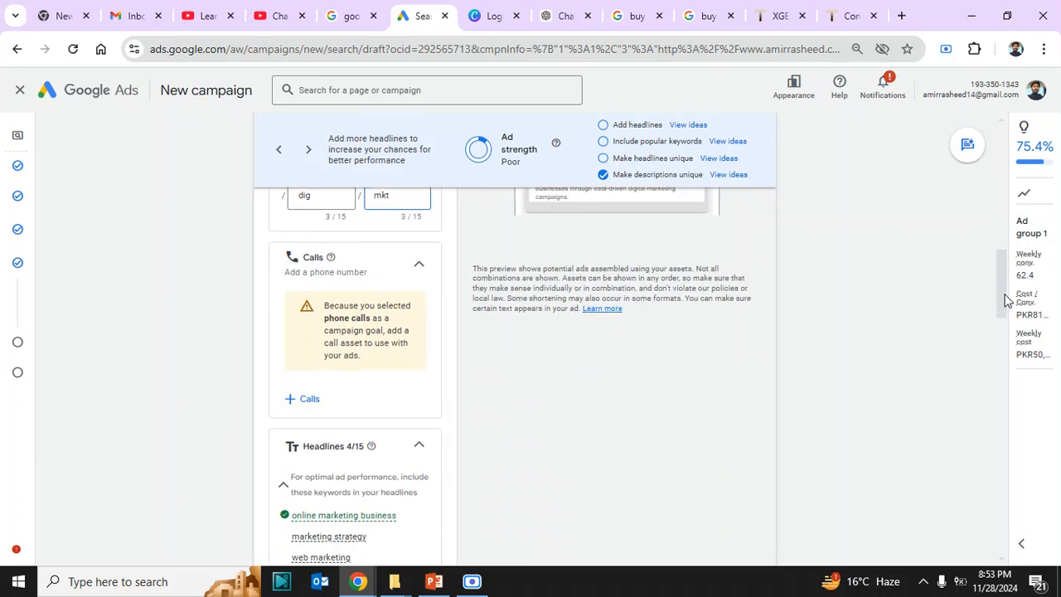
pyautogui.click(303, 403)
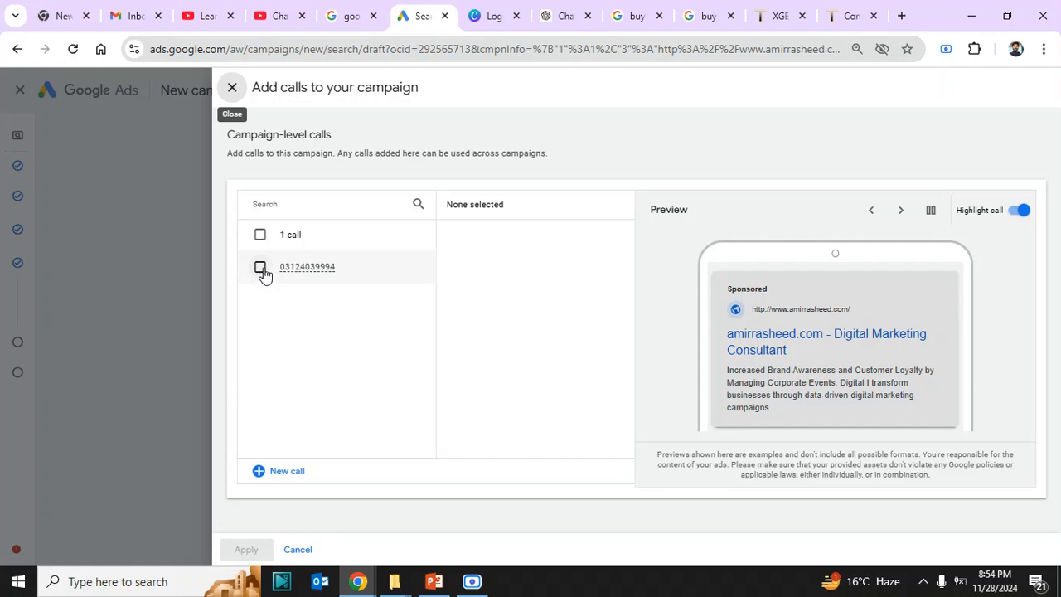
pyautogui.click(260, 267)
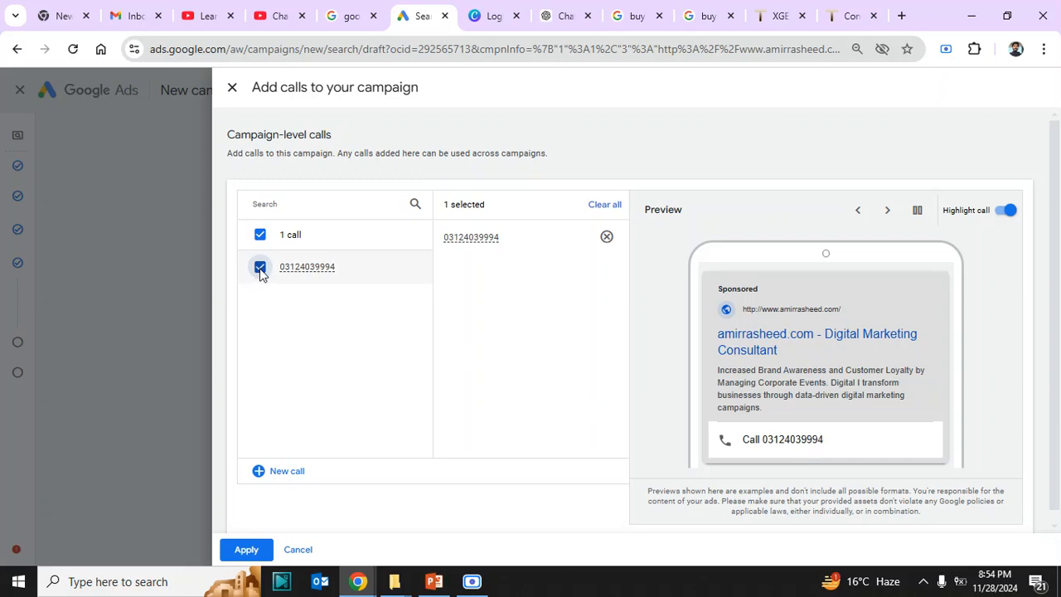
pyautogui.click(281, 471)
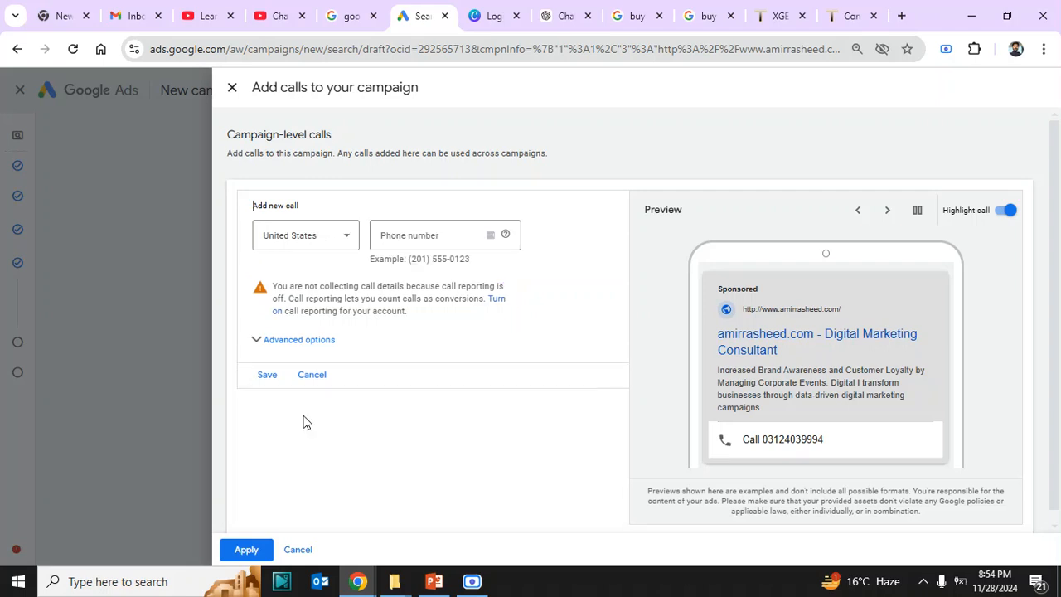
pyautogui.click(320, 244)
pyautogui.scroll(15, 320, 245)
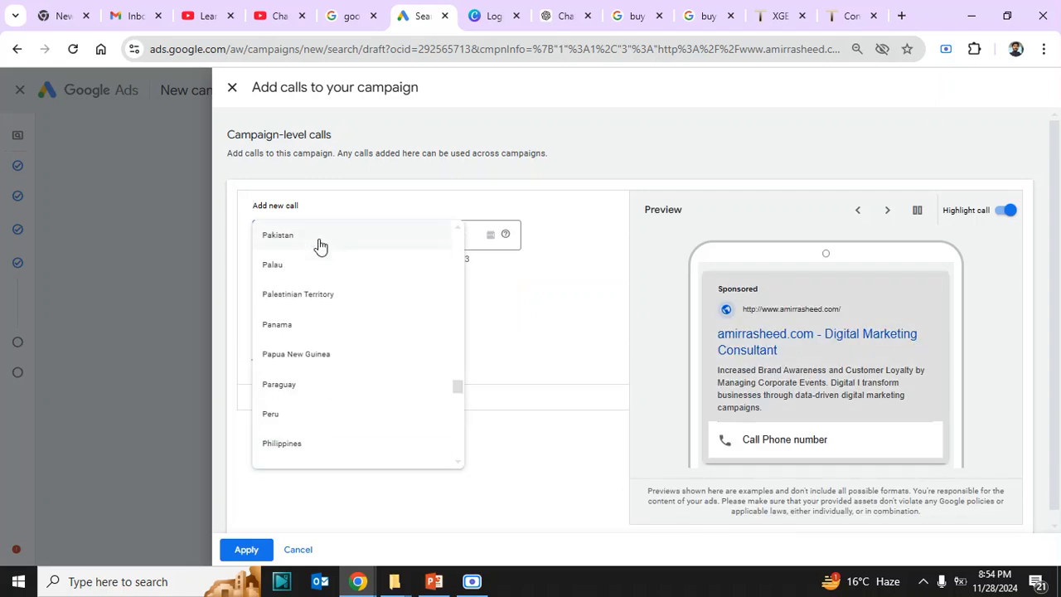
pyautogui.click(320, 239)
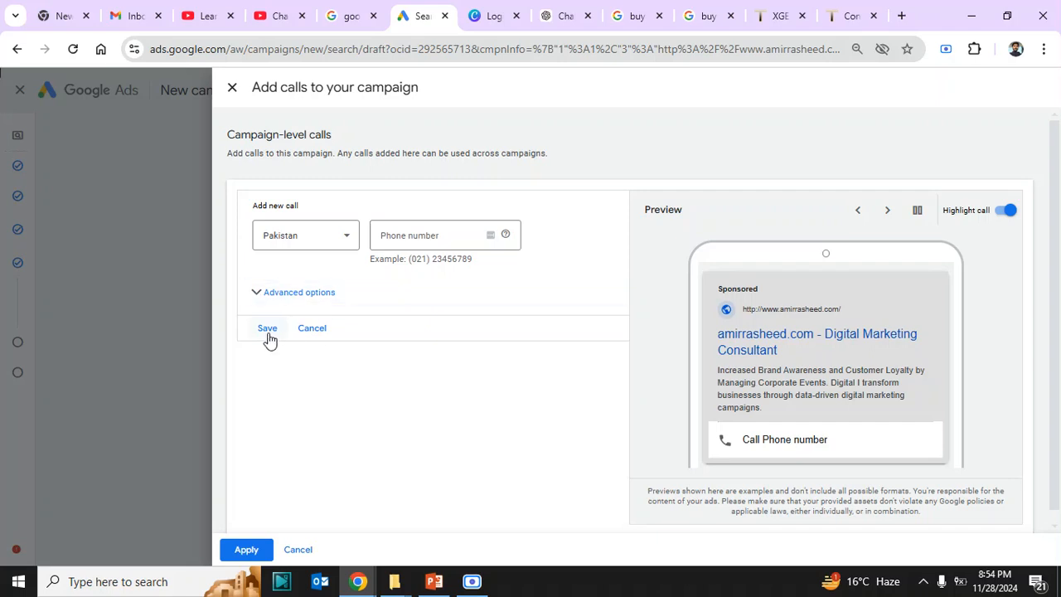
pyautogui.click(311, 330)
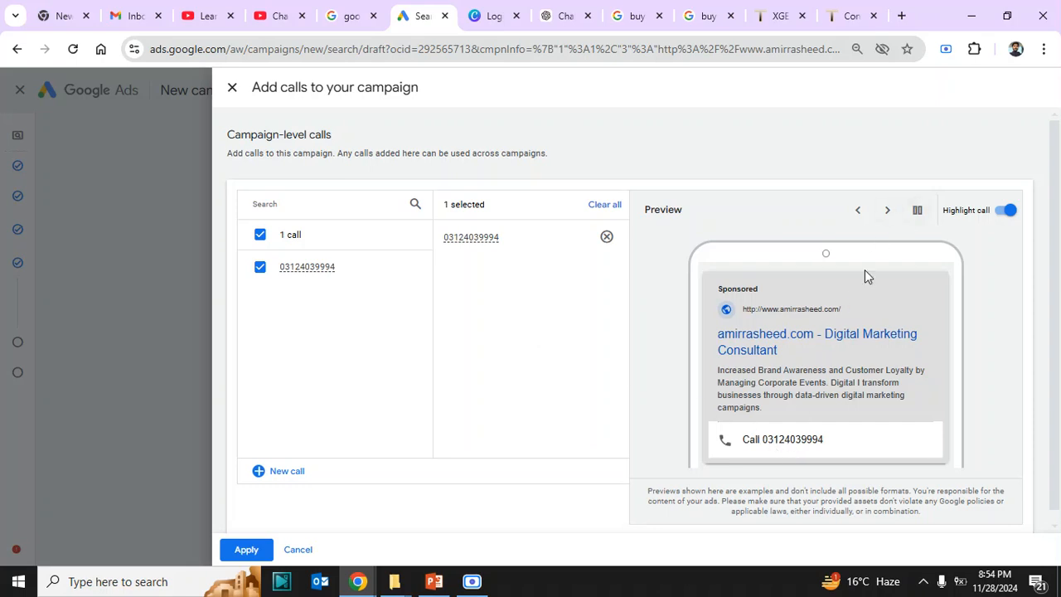
# - Apply the selected call asset to the campaign and review the ad group's keyword list
pyautogui.click(244, 549)
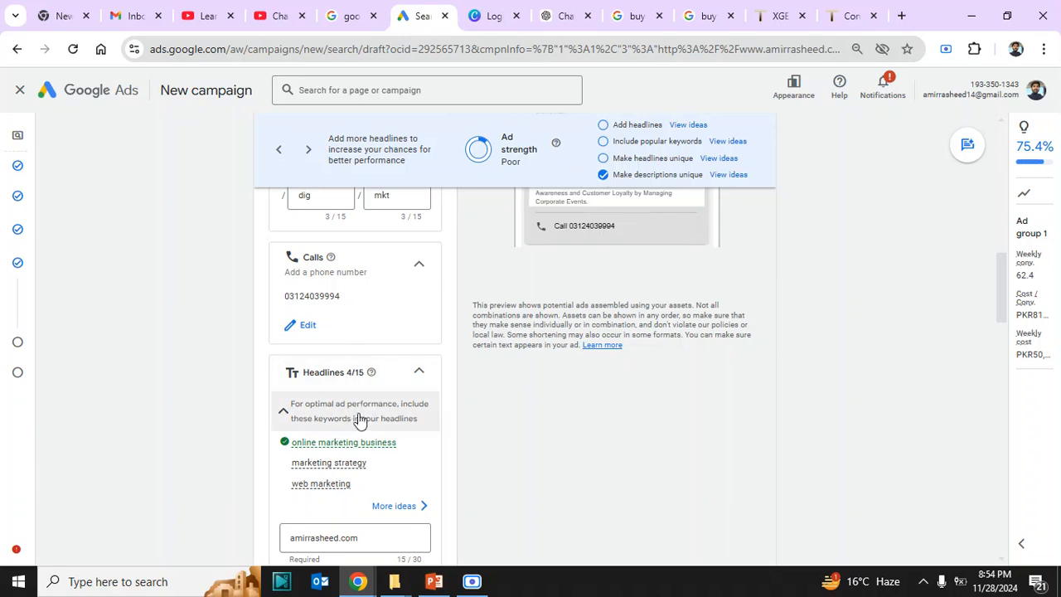
pyautogui.moveTo(999, 287); pyautogui.dragTo(1007, 208)
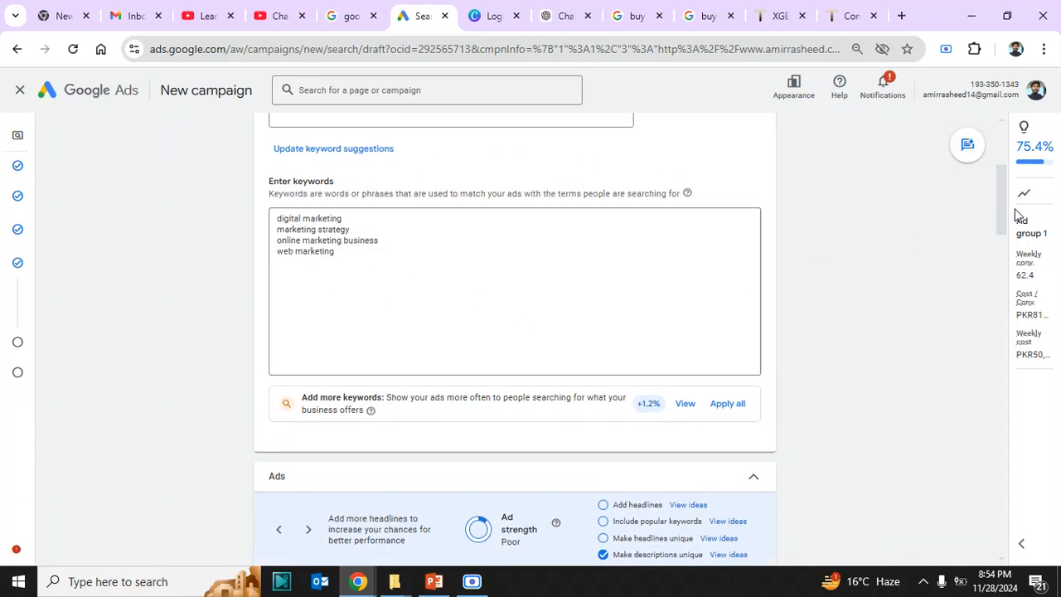
pyautogui.moveTo(1003, 215); pyautogui.dragTo(1004, 224)
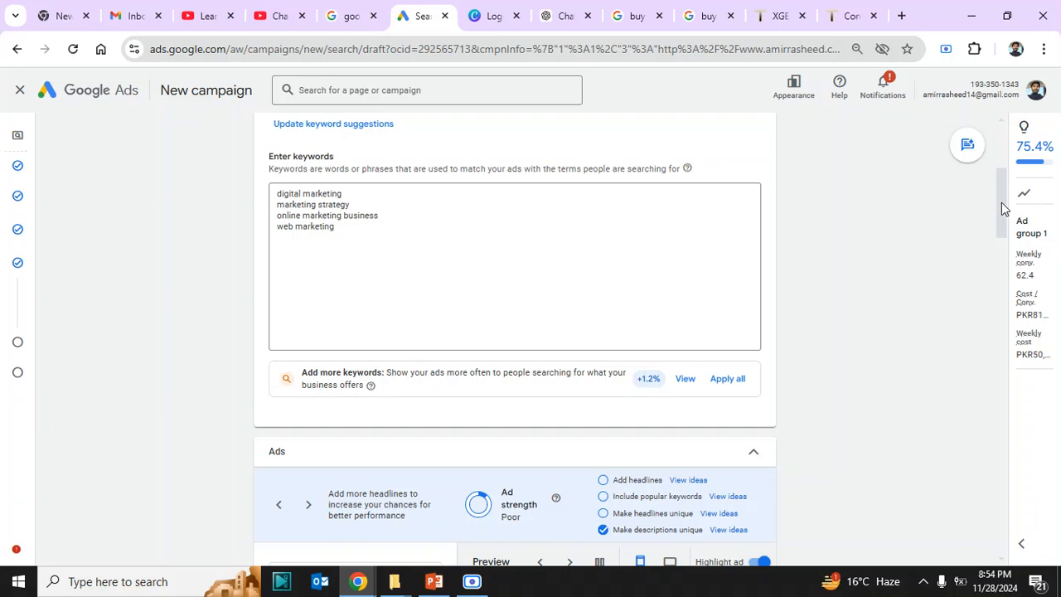
pyautogui.moveTo(1003, 207); pyautogui.dragTo(999, 238)
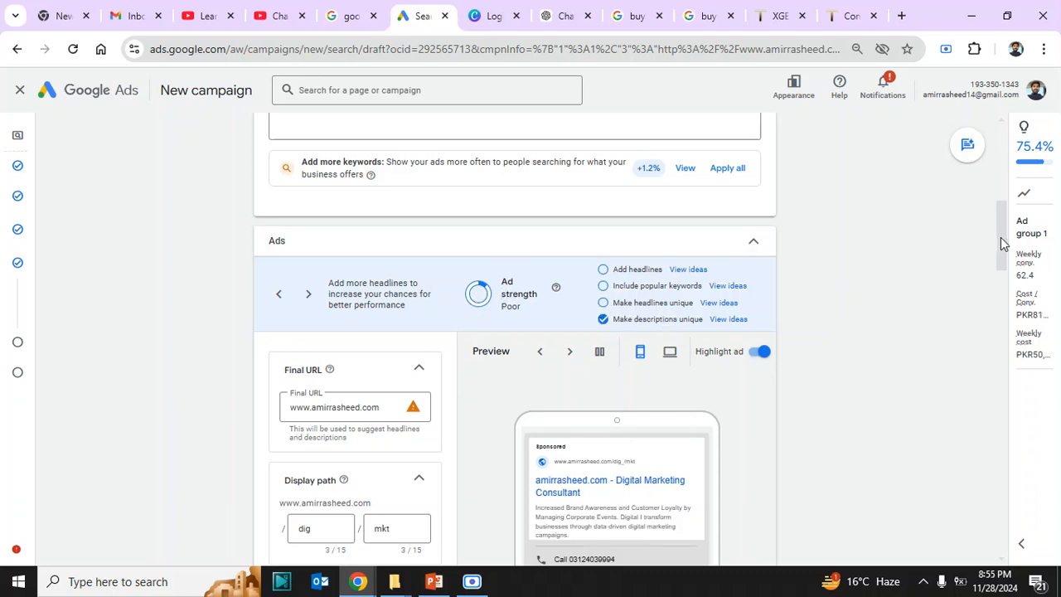
# - Rewrite the fourth headline in all capitals as "MARKETING"
pyautogui.moveTo(1001, 240); pyautogui.dragTo(1026, 307)
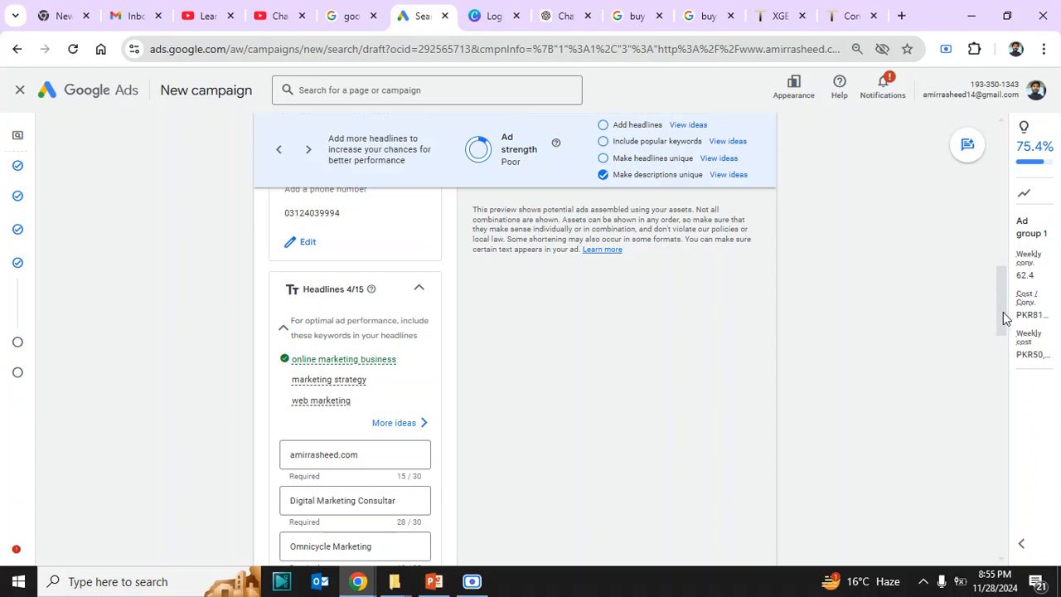
pyautogui.moveTo(1000, 319); pyautogui.dragTo(1009, 340)
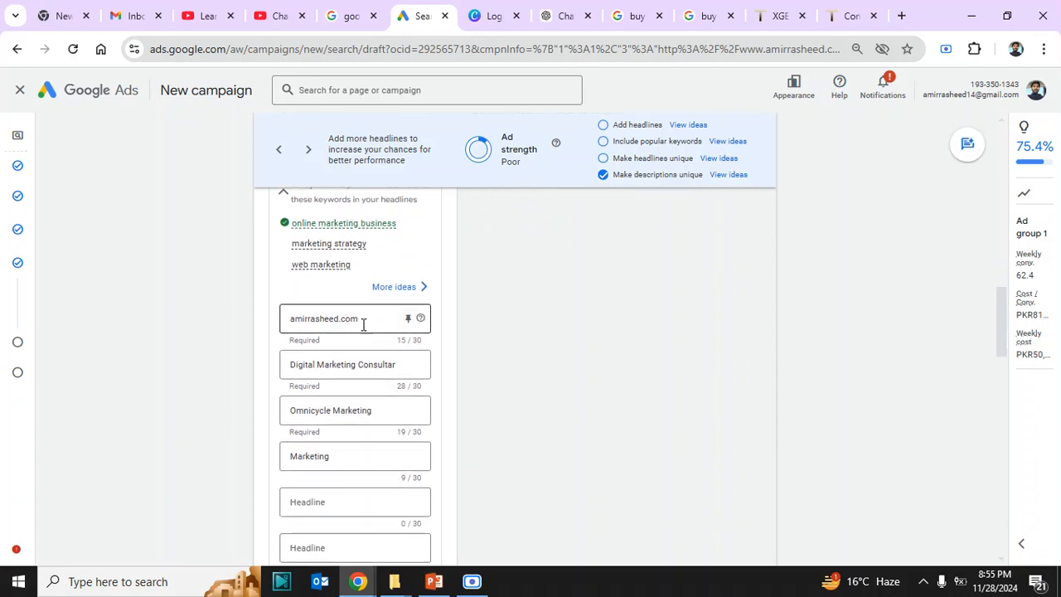
pyautogui.click(406, 365)
pyautogui.click(341, 456)
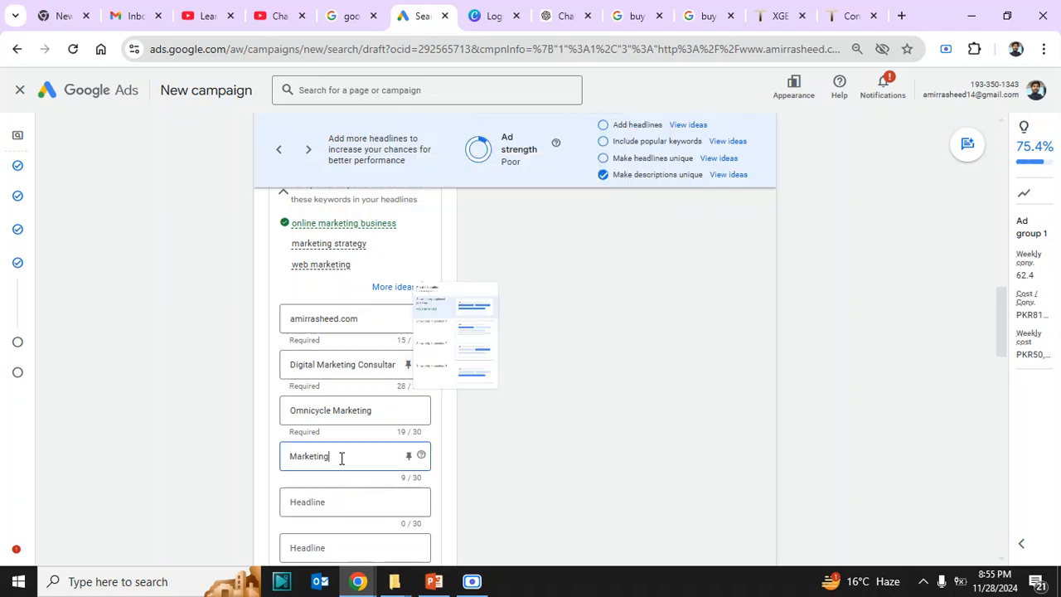
pyautogui.press('BackSpace')
pyautogui.press('BackSpace')
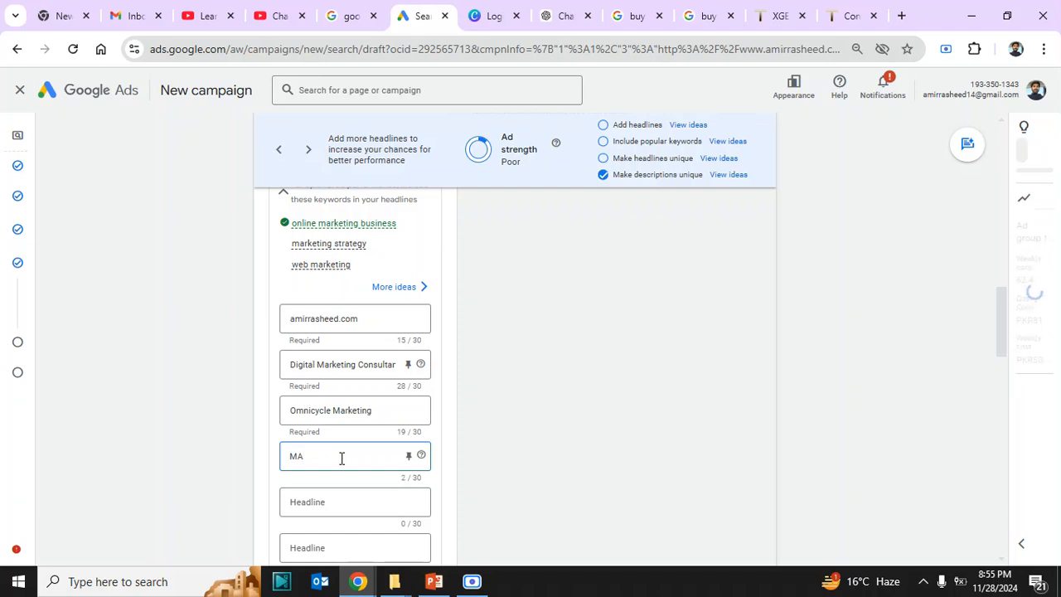
pyautogui.write('RKE')
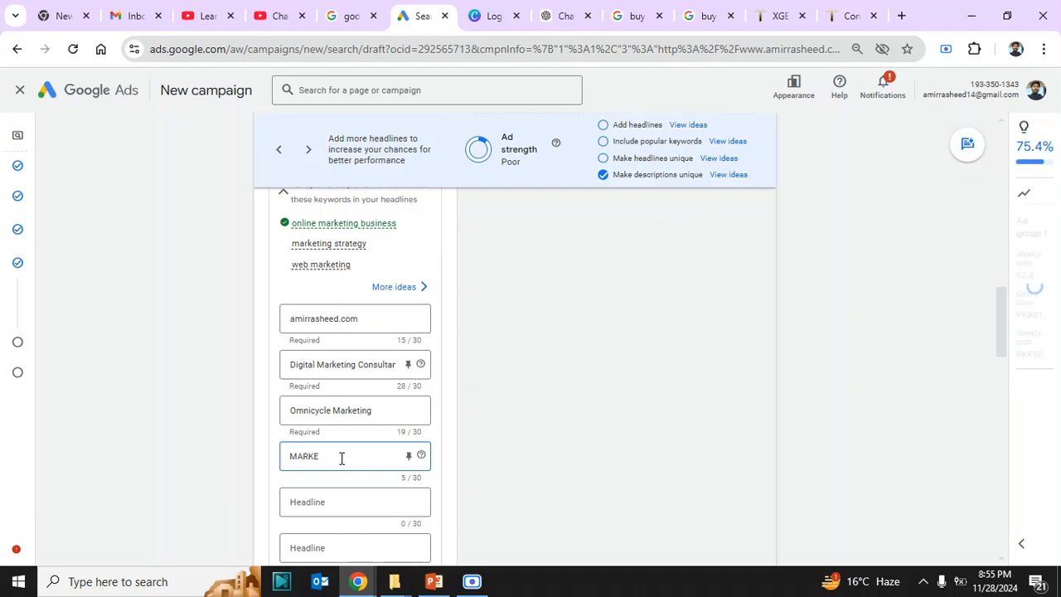
pyautogui.write('TING')
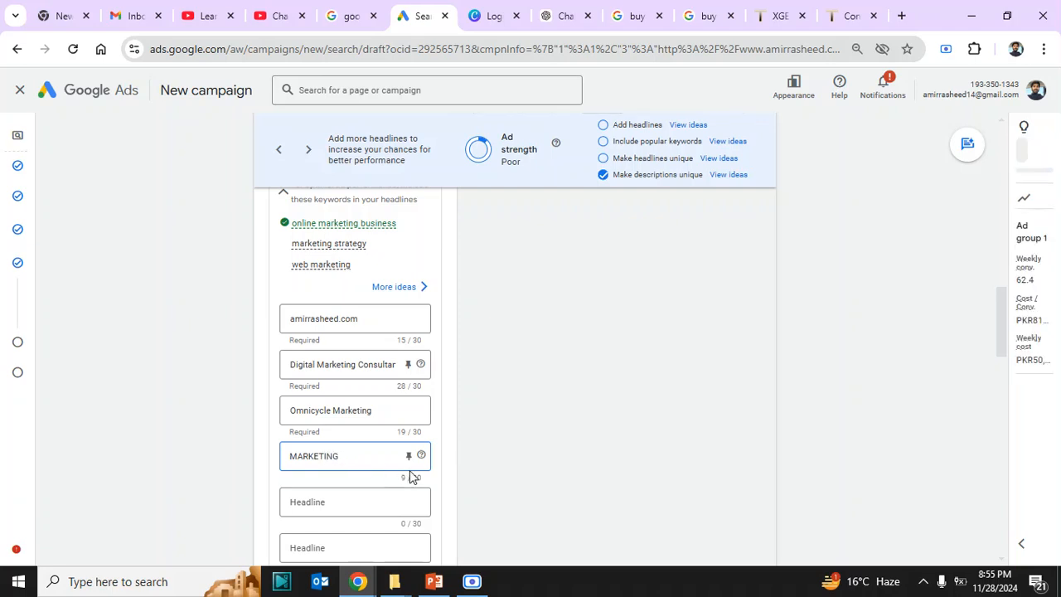
# - Rewrite the fourth headline with only an initial capital as "Marketing"
pyautogui.press('BackSpace')
pyautogui.press('BackSpace')
pyautogui.press('BackSpace')
pyautogui.press('BackSpace')
pyautogui.press('BackSpace')
pyautogui.press('BackSpace')
pyautogui.press('BackSpace')
pyautogui.press('BackSpace')
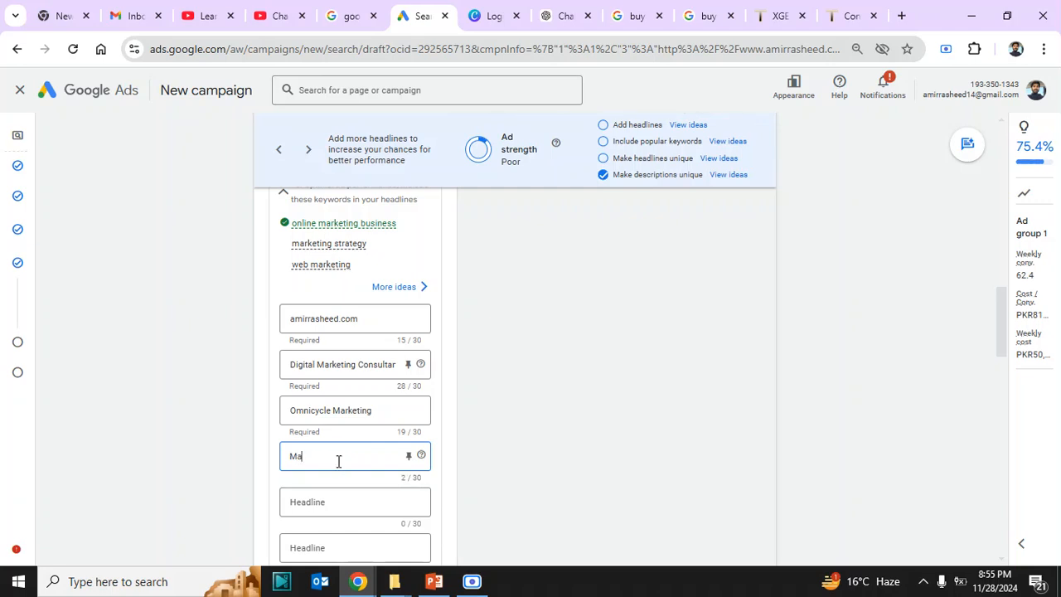
pyautogui.write('arketing')
# - Review the ad preview, headlines and descriptions, and compare them with the ad group's keywords
pyautogui.moveTo(1002, 324); pyautogui.dragTo(997, 303)
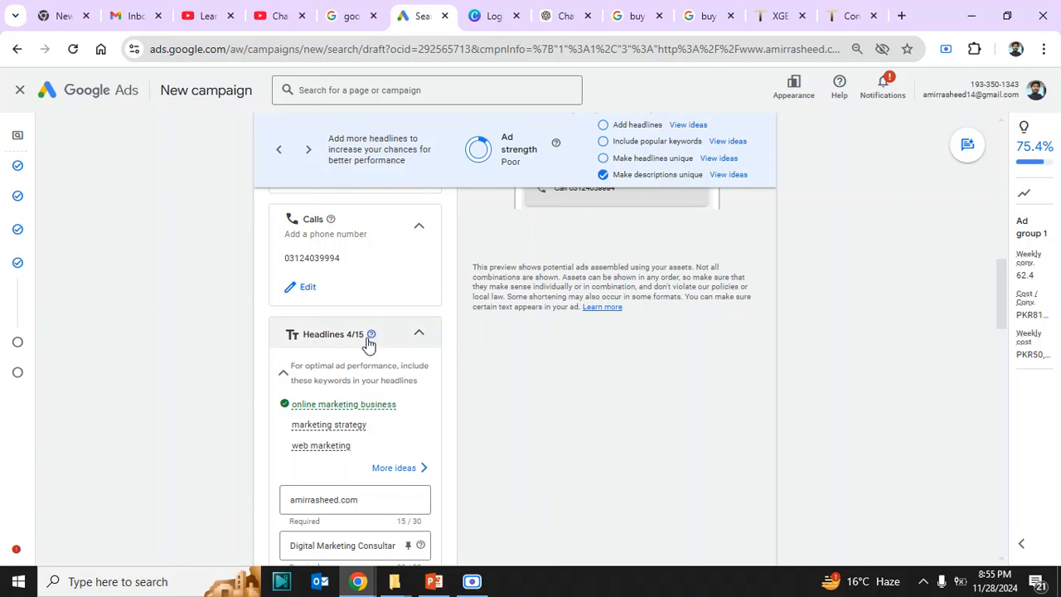
pyautogui.moveTo(370, 341)
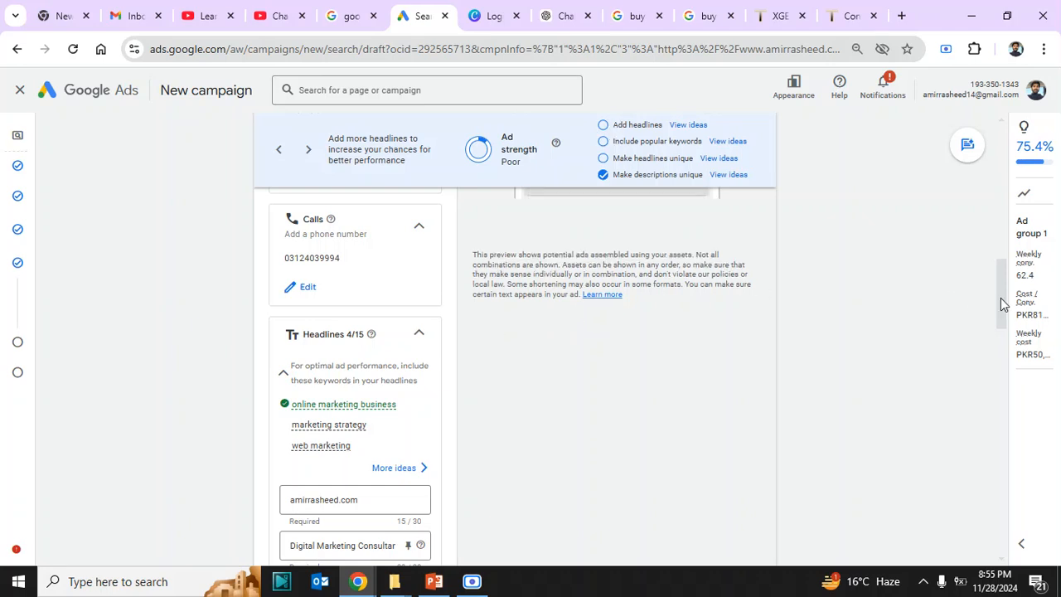
pyautogui.moveTo(1000, 305); pyautogui.dragTo(1003, 283)
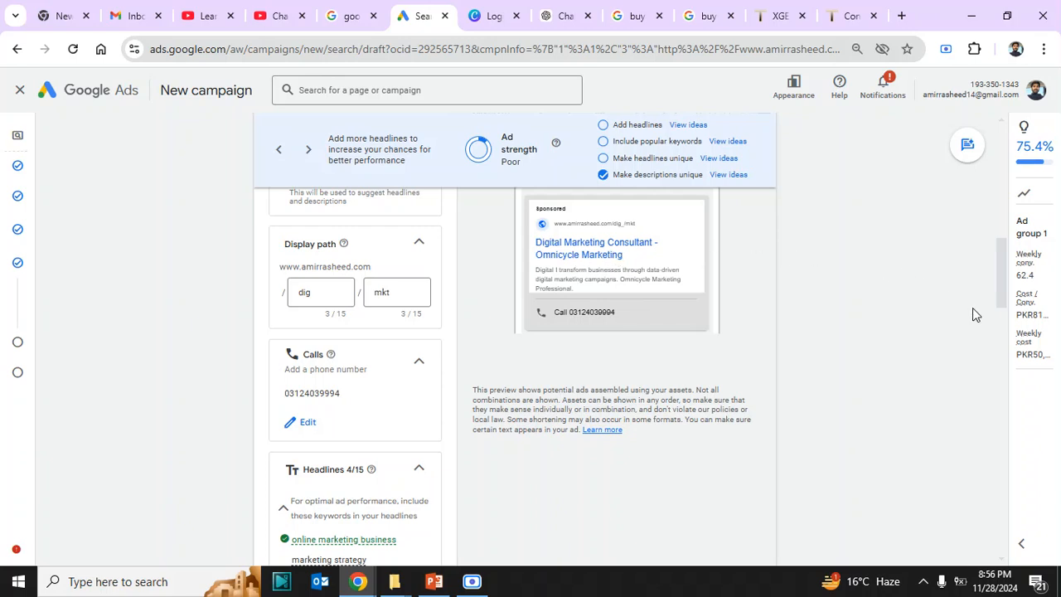
pyautogui.moveTo(1003, 292); pyautogui.dragTo(1023, 343)
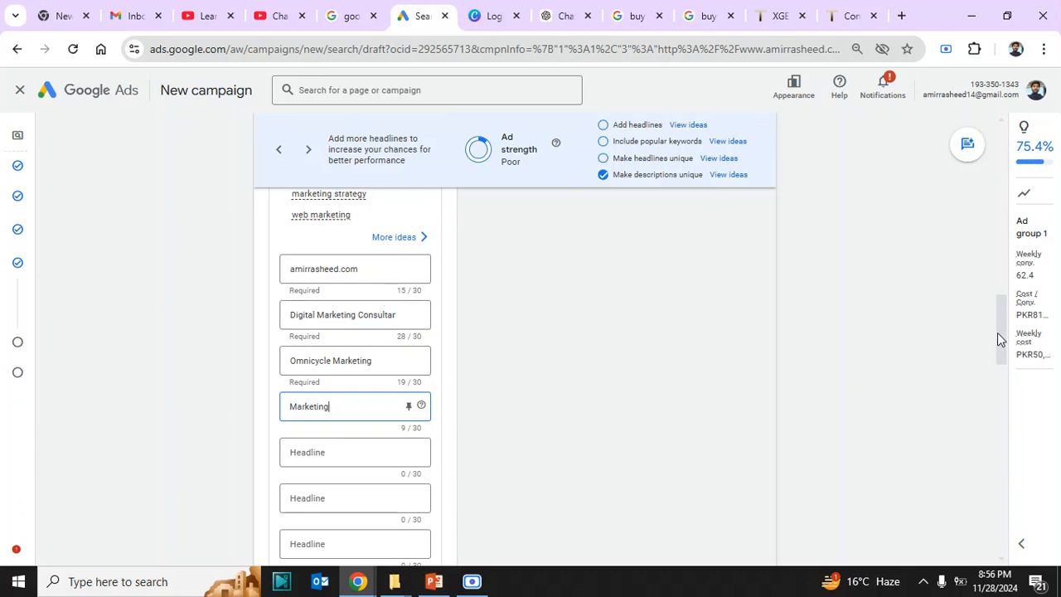
pyautogui.moveTo(997, 332); pyautogui.dragTo(1009, 383)
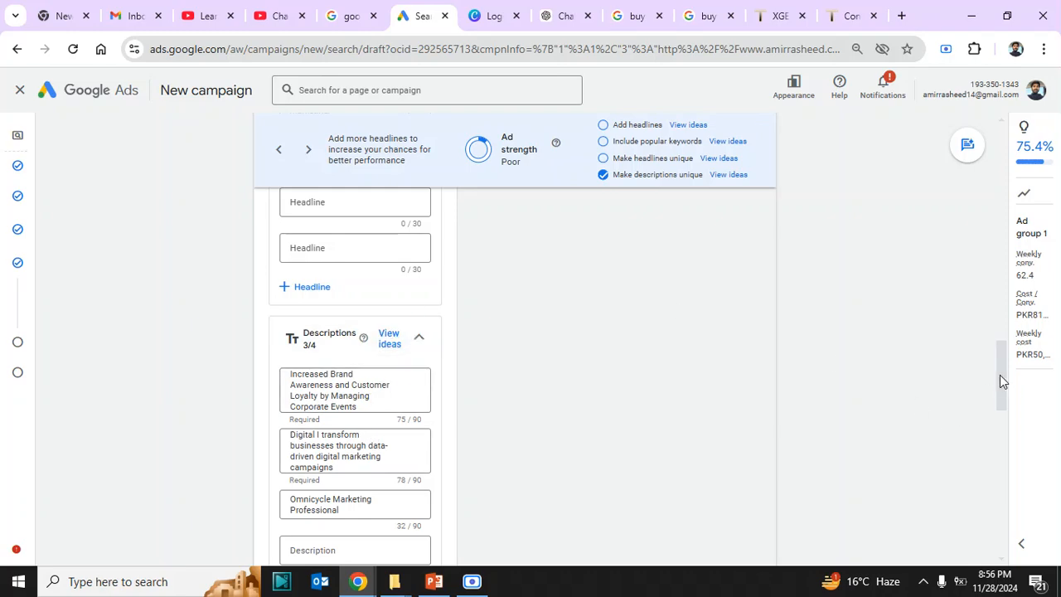
pyautogui.moveTo(1000, 381); pyautogui.dragTo(1000, 192)
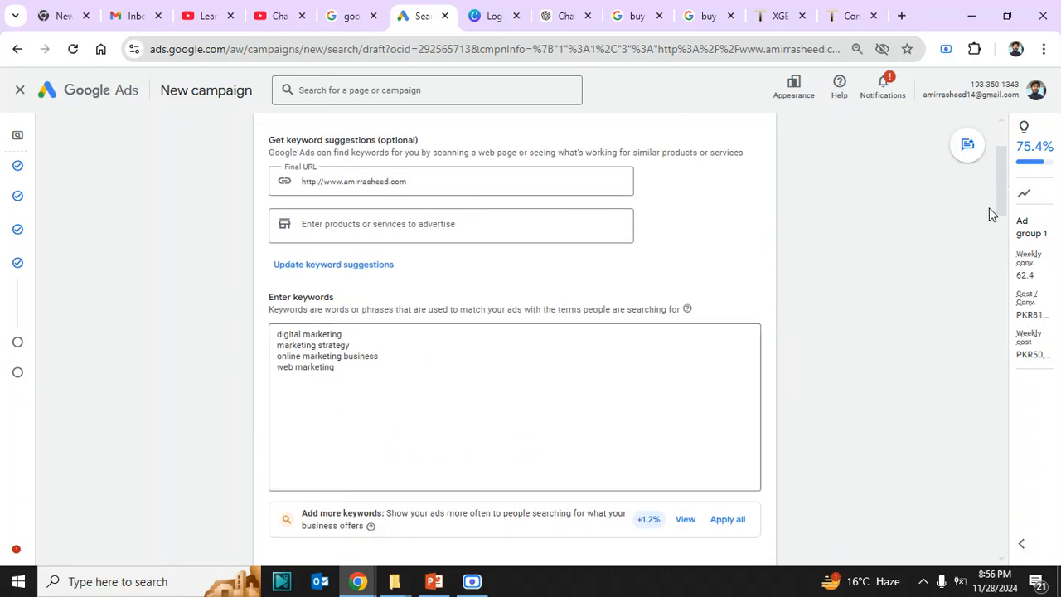
pyautogui.moveTo(1000, 209); pyautogui.dragTo(1028, 299)
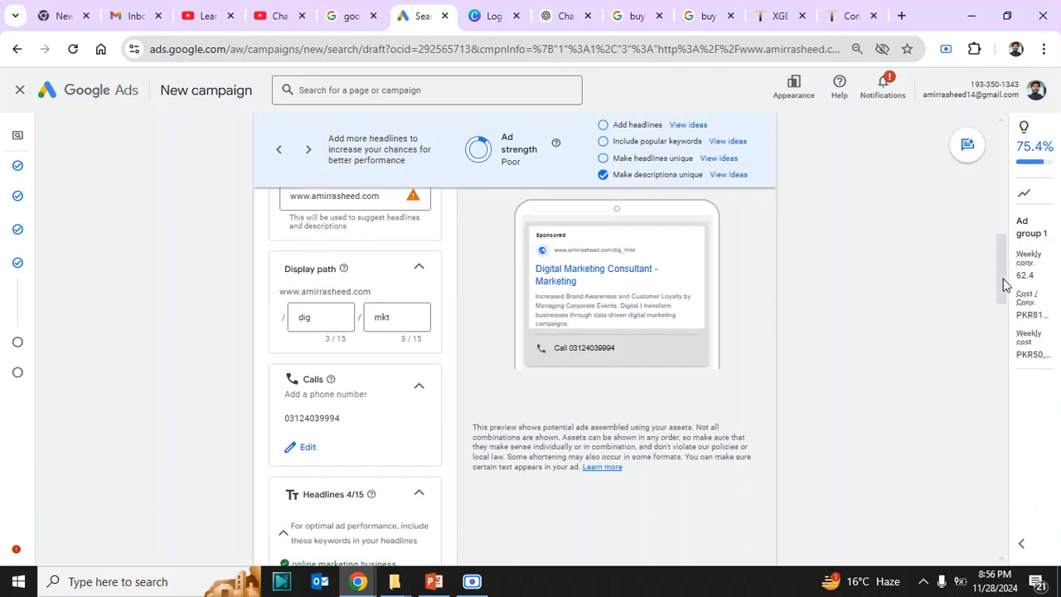
# - Enter the verified advertiser's name as the business name, and look over the business logo and sitelink options
pyautogui.moveTo(1003, 278); pyautogui.dragTo(1002, 434)
pyautogui.click(348, 381)
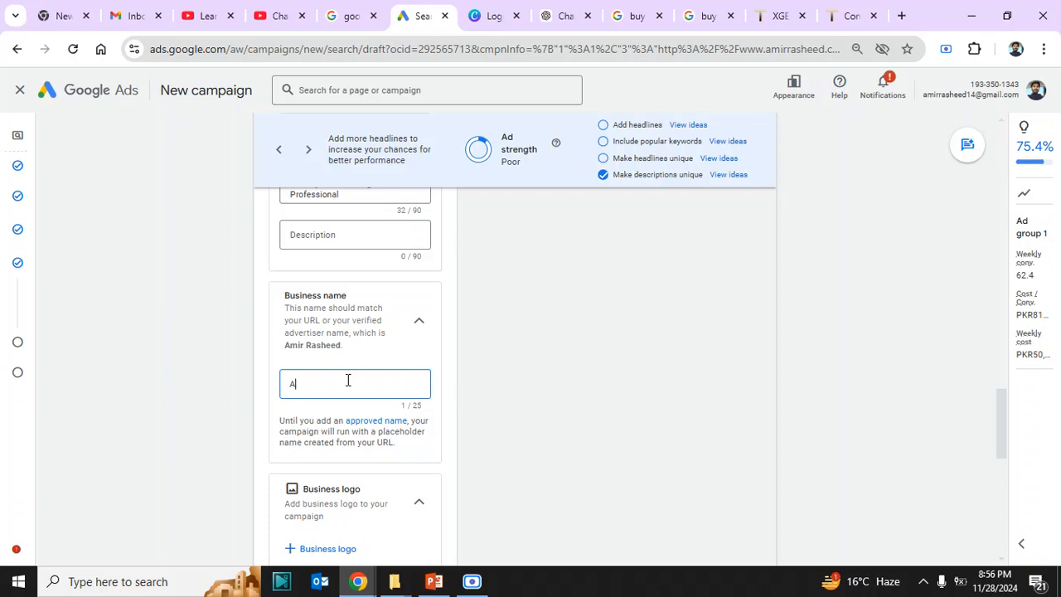
pyautogui.write('Amir Rasheed')
pyautogui.moveTo(999, 412); pyautogui.dragTo(1004, 448)
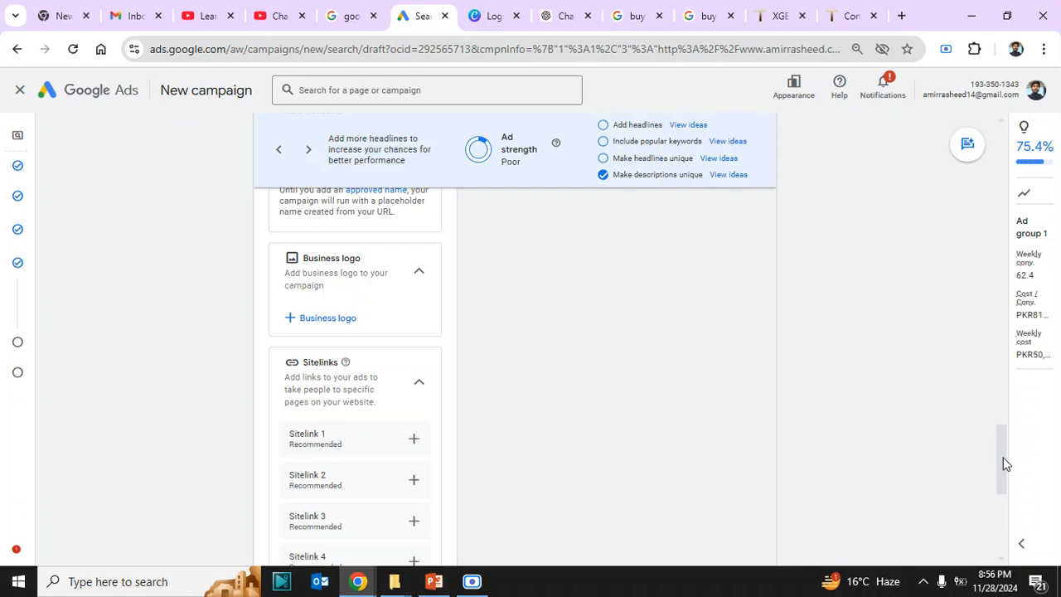
pyautogui.moveTo(1005, 464); pyautogui.dragTo(1018, 481)
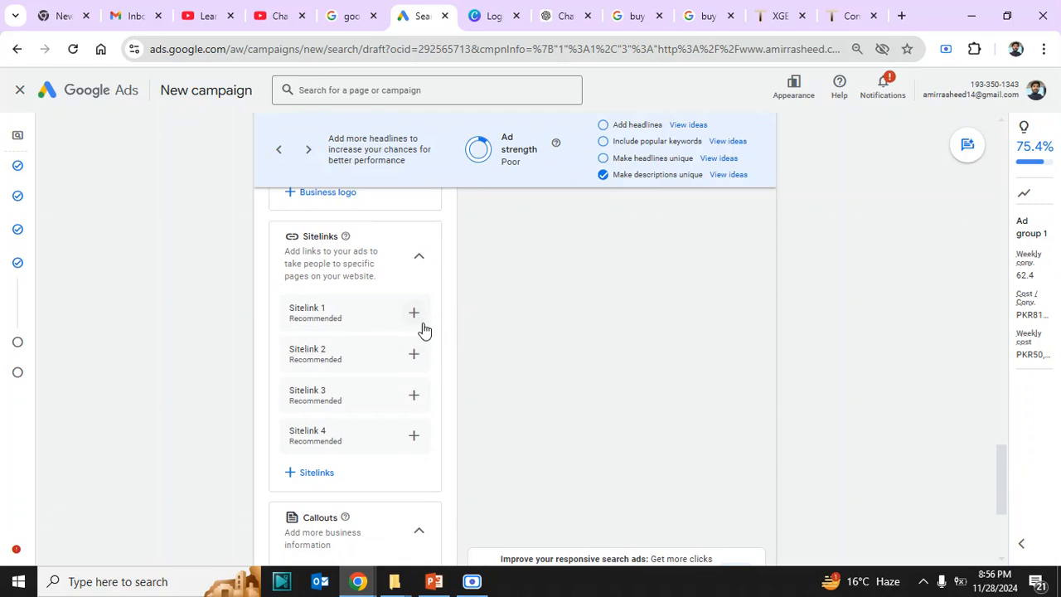
# - Start creating sitelinks for the ad and give the first one the text "Perfume"
pyautogui.moveTo(1001, 493)
pyautogui.mouseDown()
pyautogui.moveTo(1013, 257)
pyautogui.moveTo(987, 430)
pyautogui.moveTo(999, 485)
pyautogui.mouseUp()
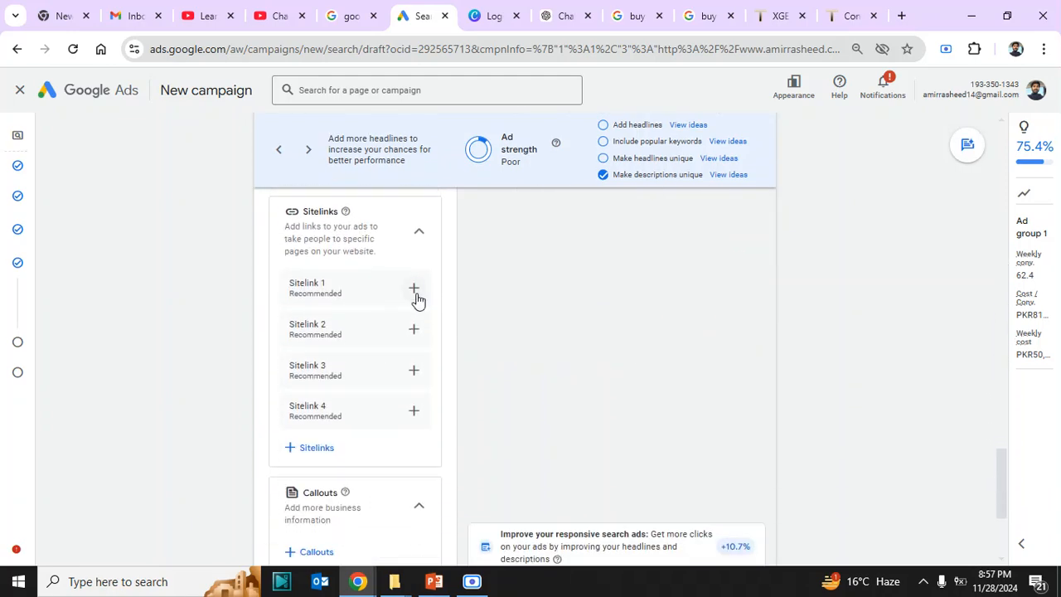
pyautogui.click(417, 296)
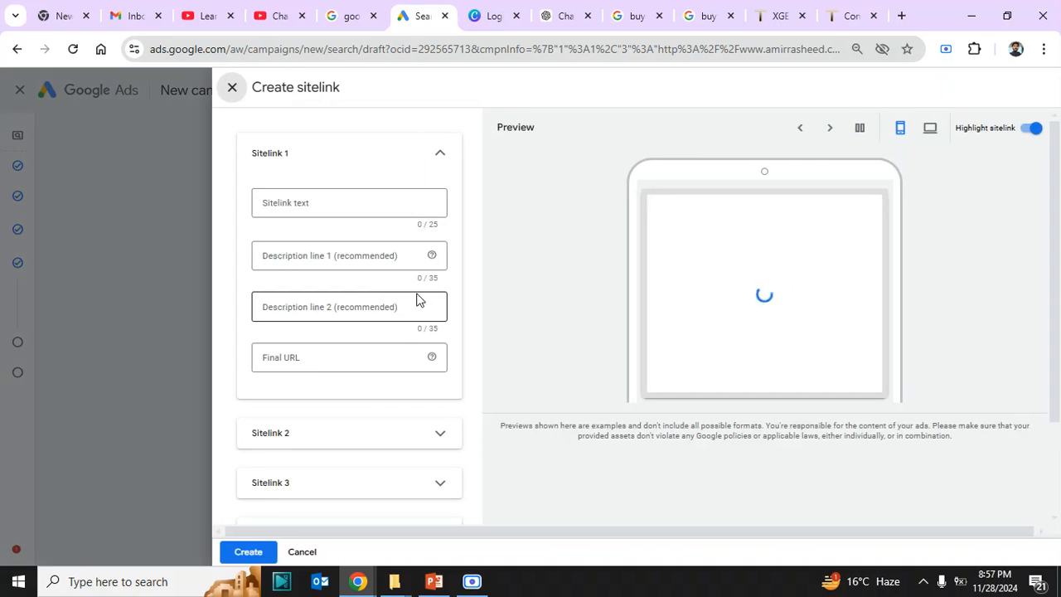
pyautogui.click(333, 200)
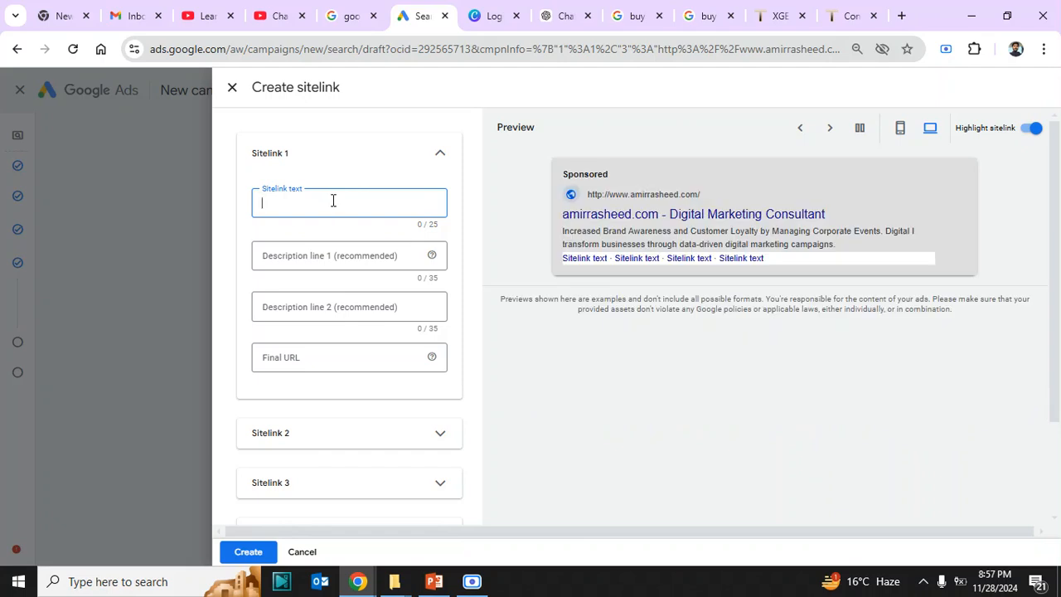
pyautogui.write('Perf')
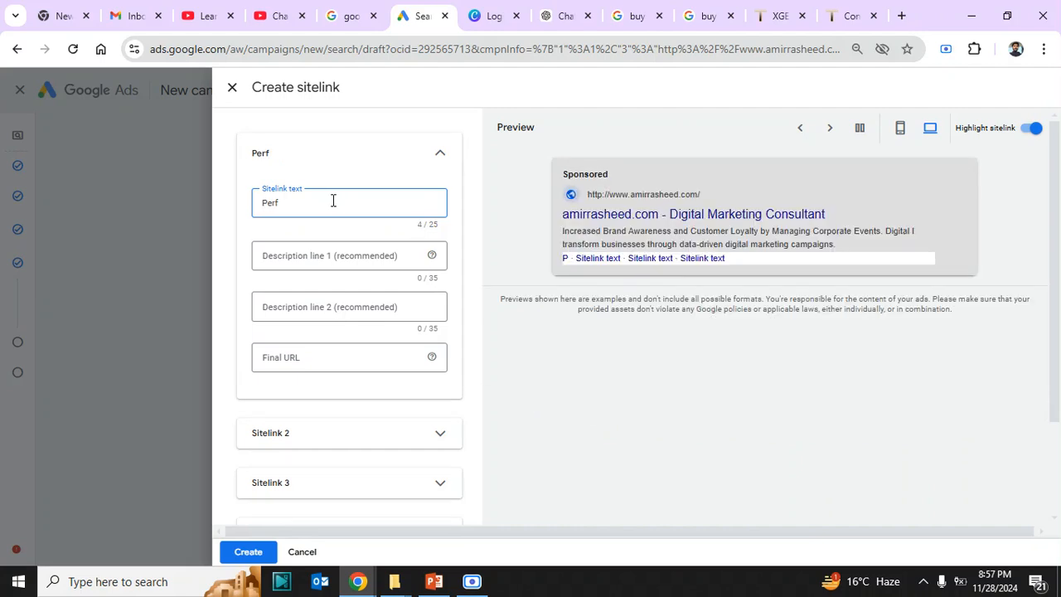
pyautogui.write('ume')
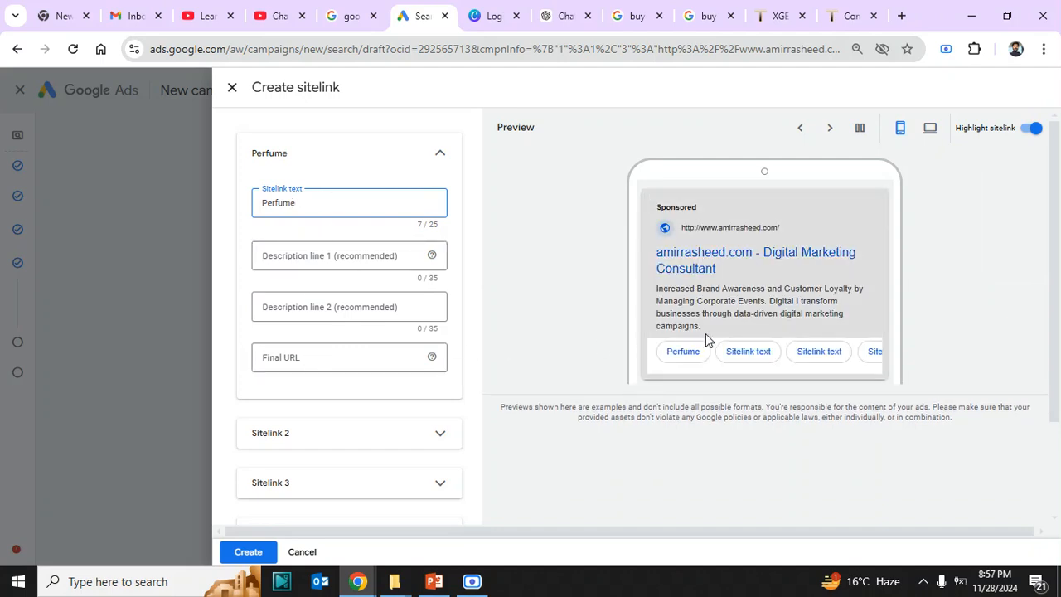
# - Collapse the first sitelink's details and give the second sitelink the text "smart watches"
pyautogui.click(438, 434)
pyautogui.click(336, 489)
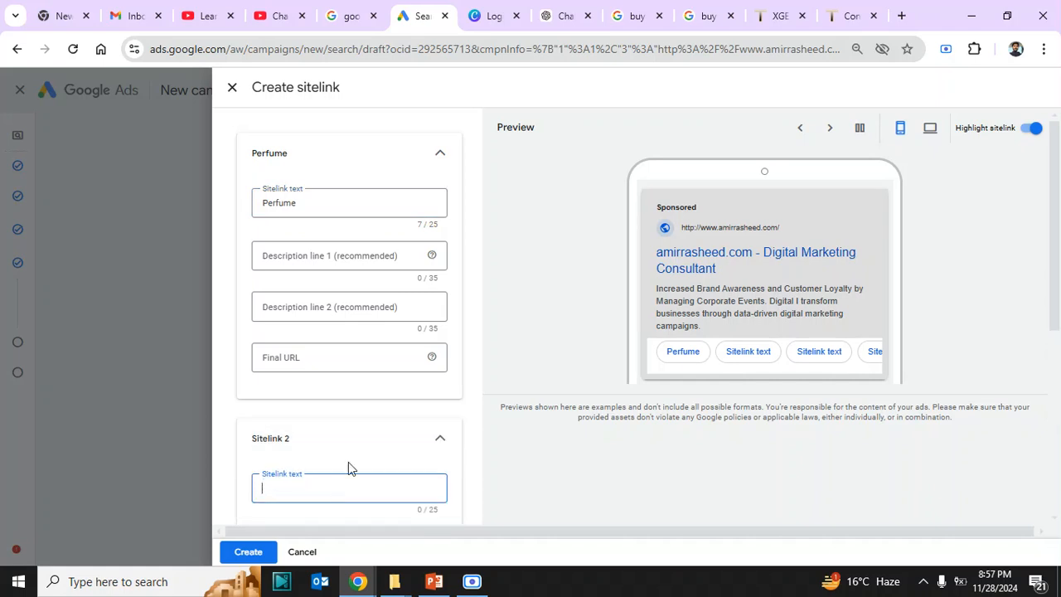
pyautogui.click(441, 157)
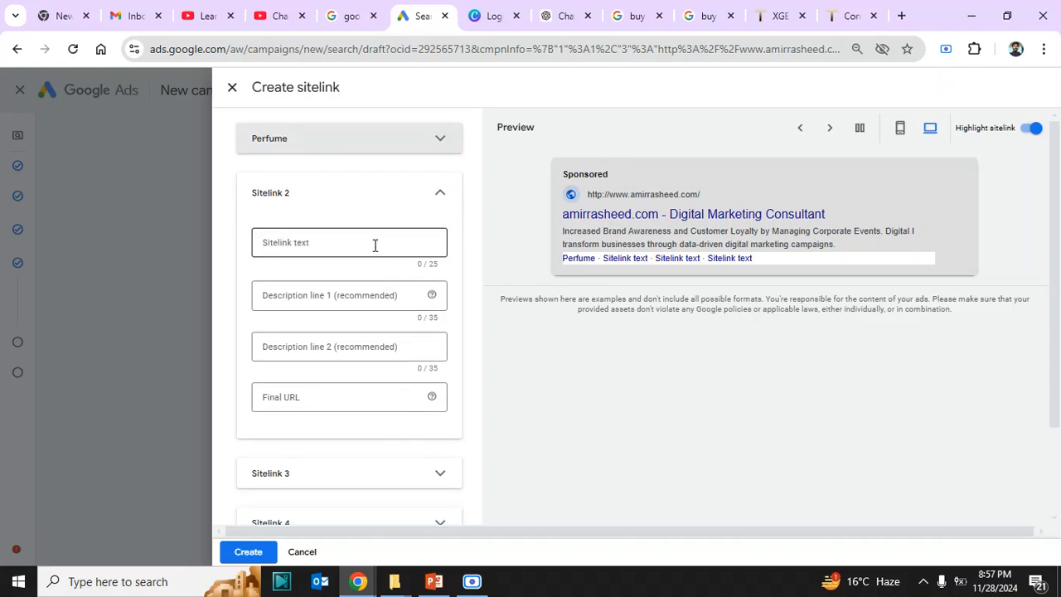
pyautogui.click(374, 246)
pyautogui.write('sm')
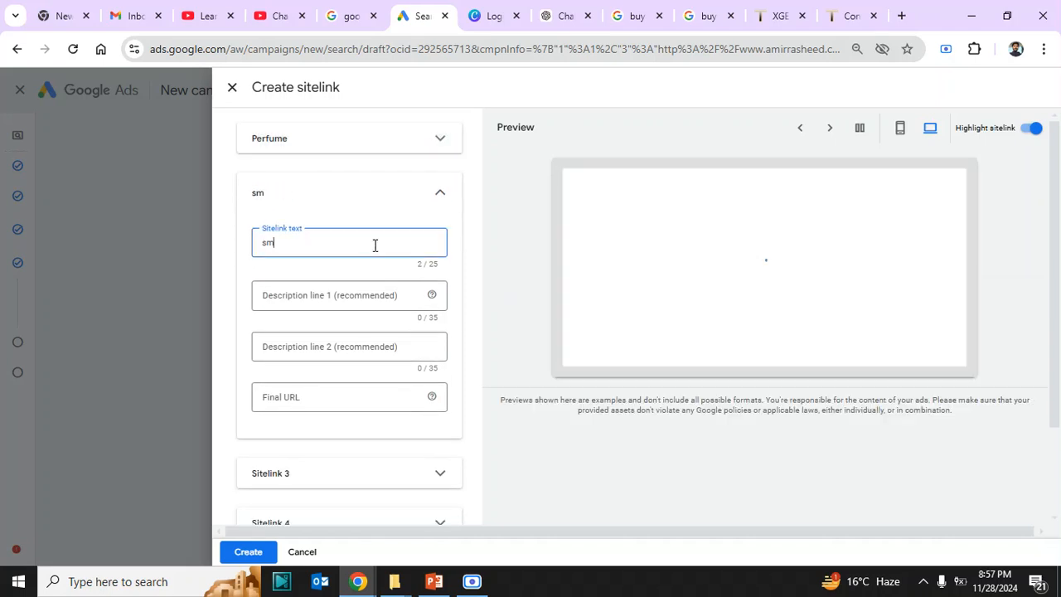
pyautogui.write('art watches')
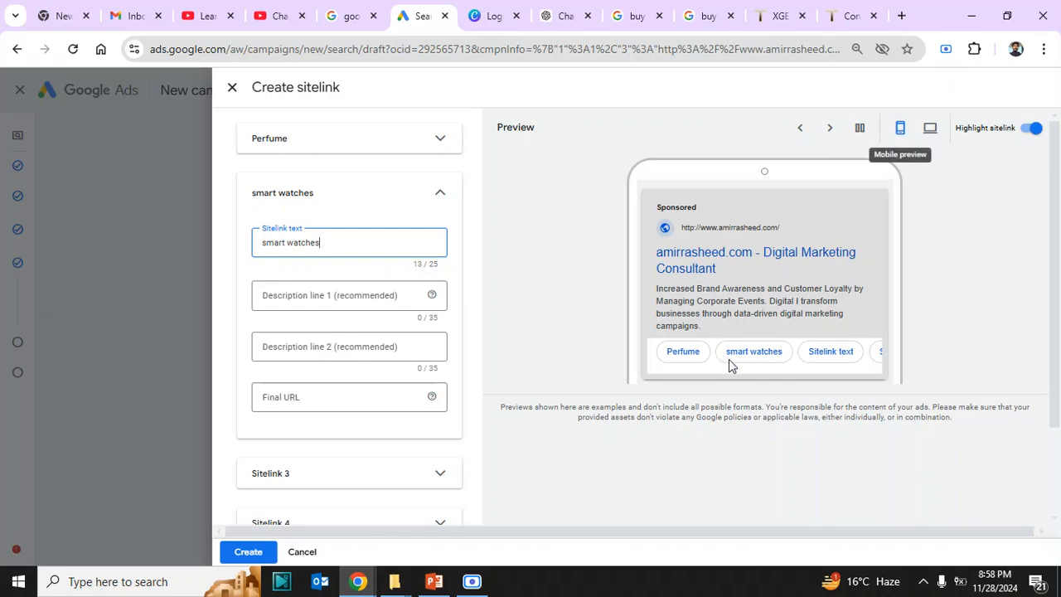
# - Compare the sitelinks in the desktop and mobile previews, try to create them without final URLs, and abandon the sitelink form
pyautogui.click(929, 128)
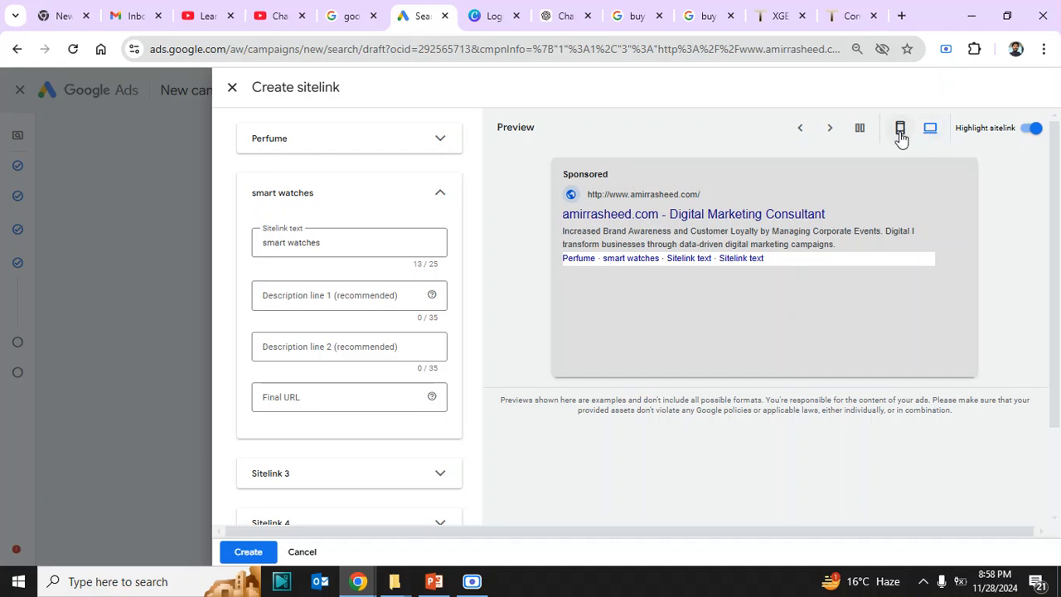
pyautogui.click(901, 131)
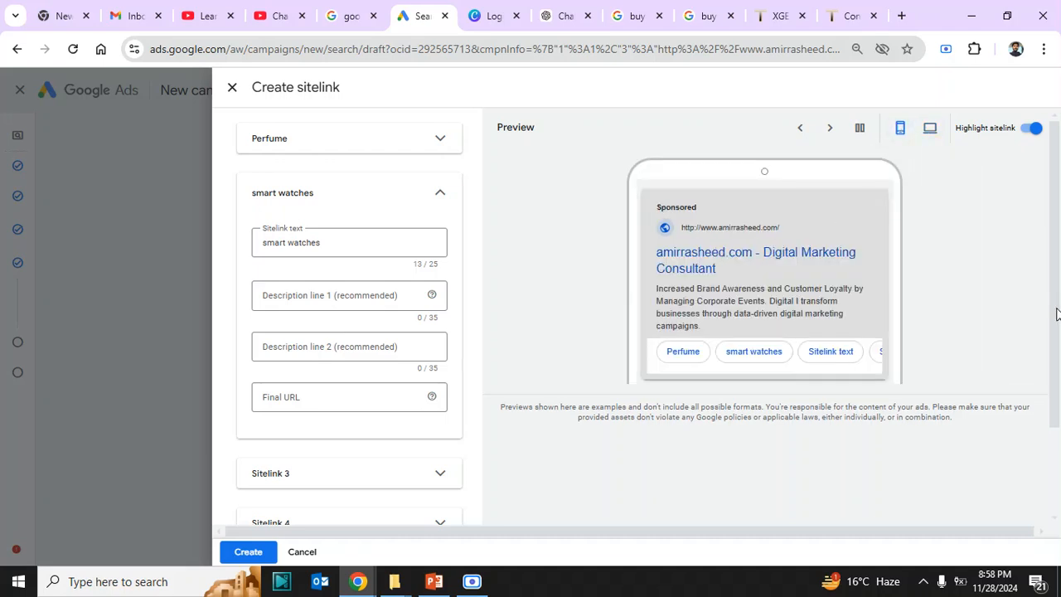
pyautogui.moveTo(1057, 313); pyautogui.dragTo(1059, 479)
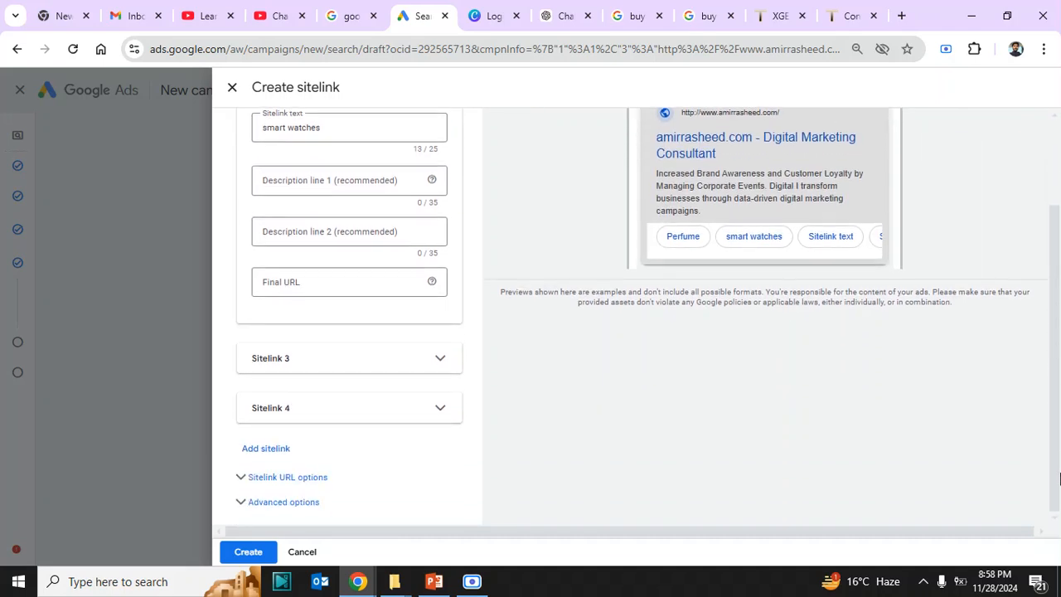
pyautogui.click(248, 552)
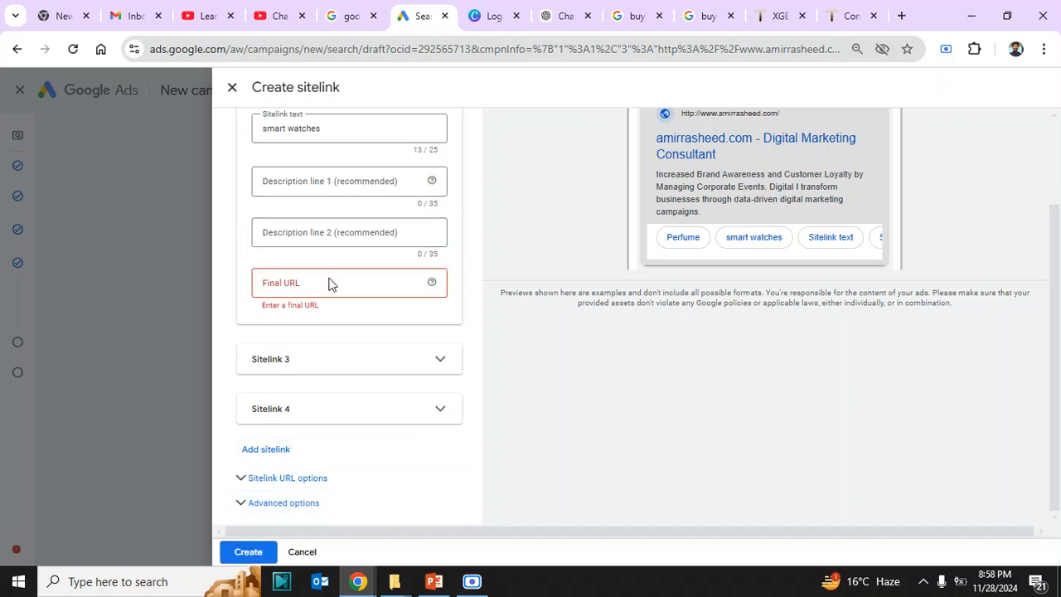
pyautogui.click(231, 88)
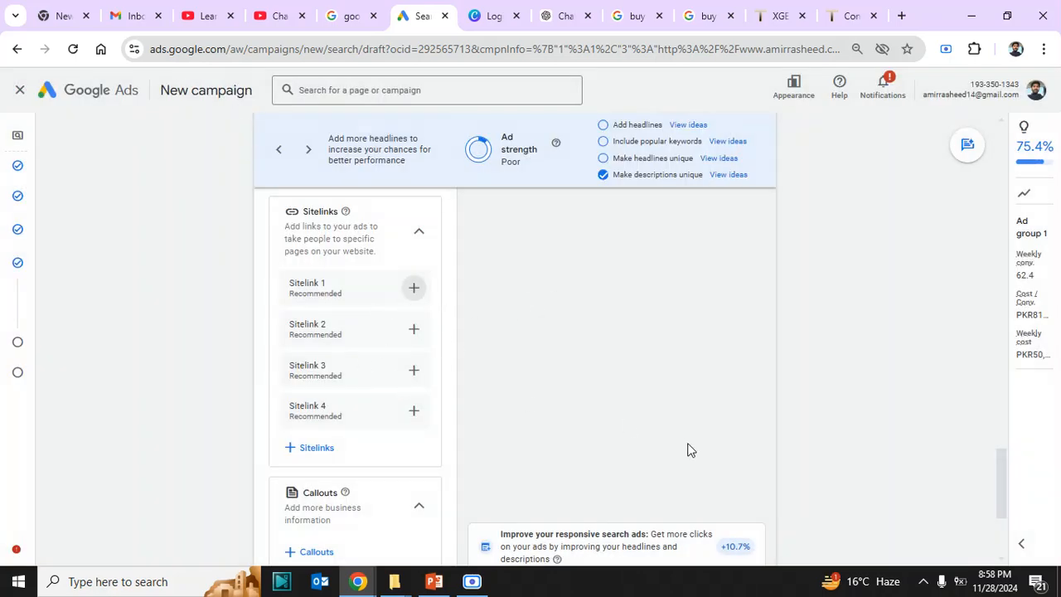
# - Try the "Money back warranty" callout on the campaign, check it in the desktop and mobile previews, and discard the change
pyautogui.moveTo(1000, 504); pyautogui.dragTo(996, 572)
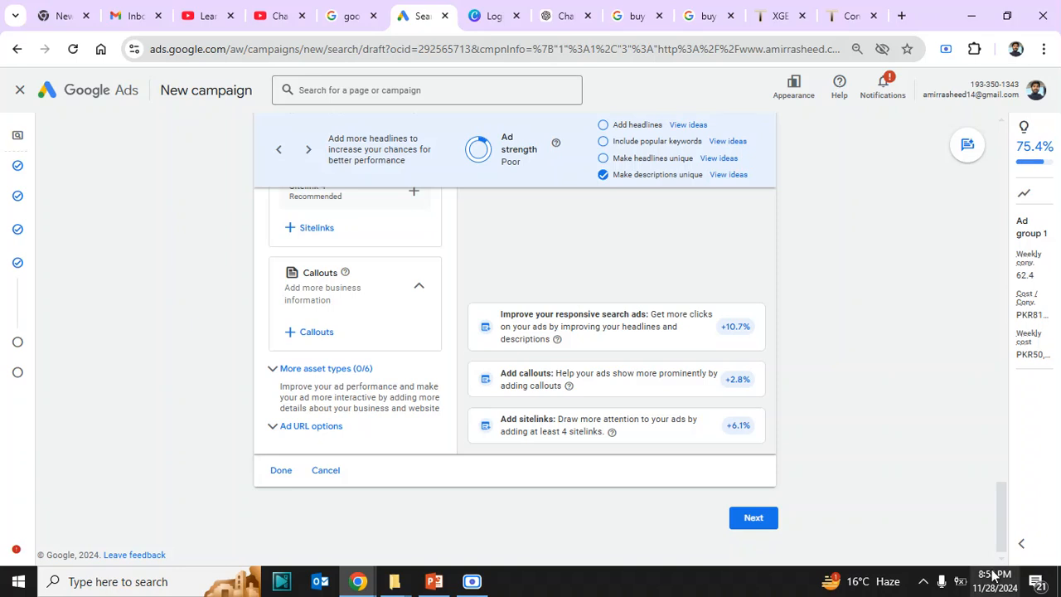
pyautogui.click(316, 332)
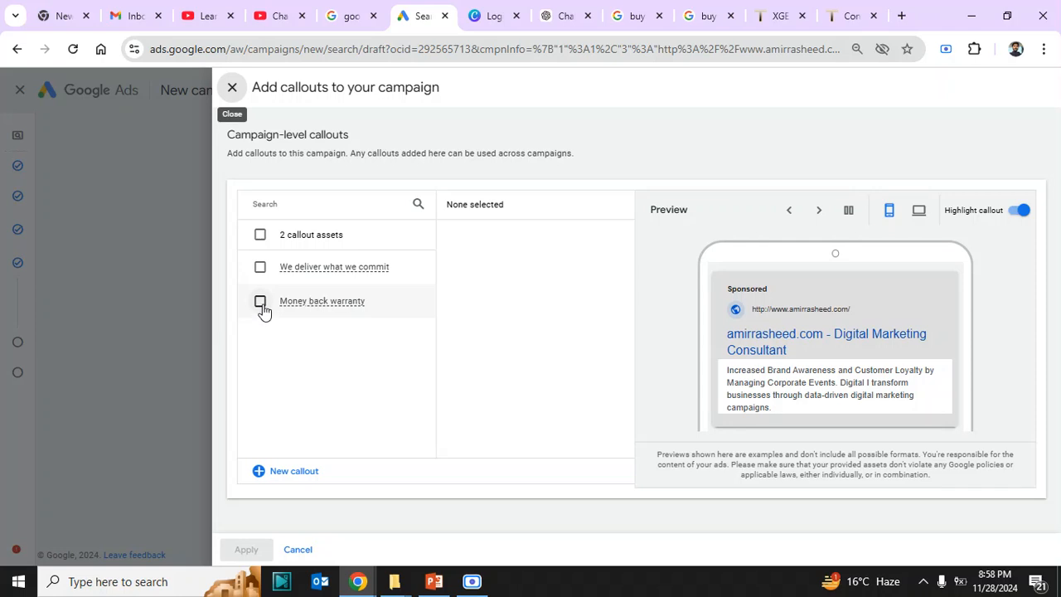
pyautogui.moveTo(301, 307)
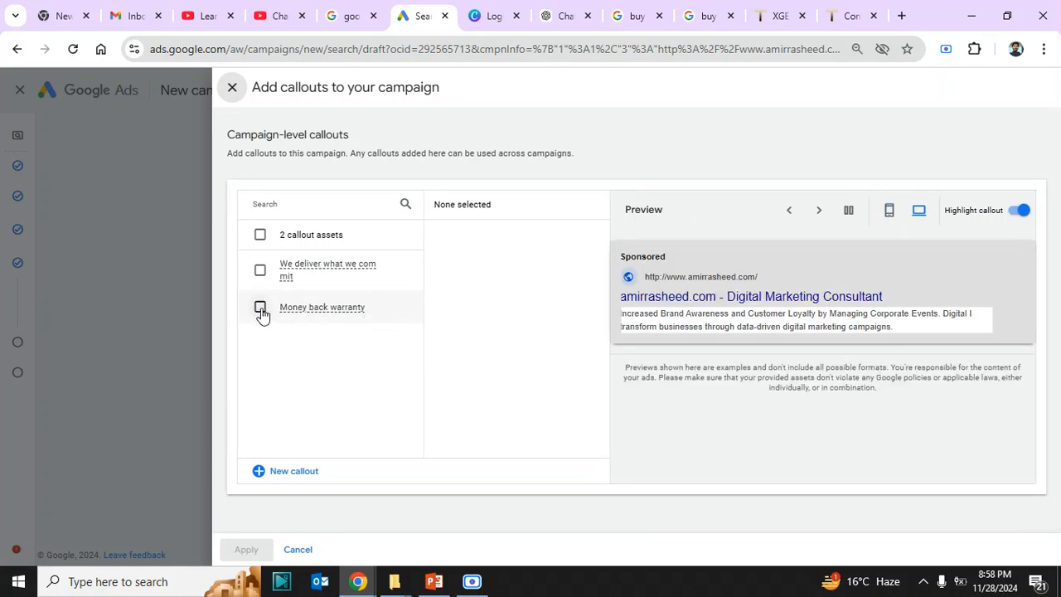
pyautogui.click(261, 310)
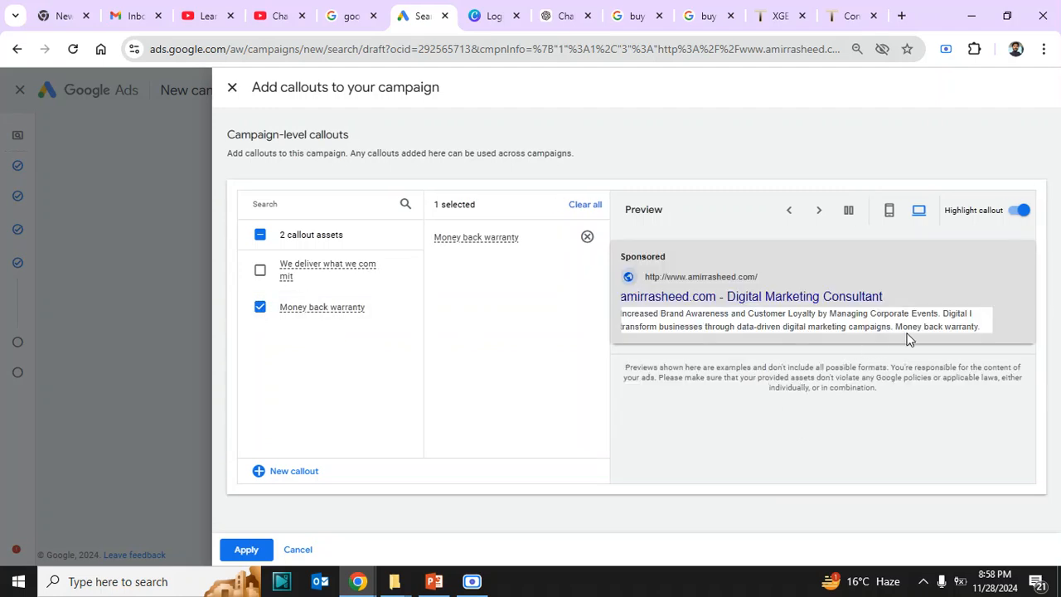
pyautogui.click(889, 210)
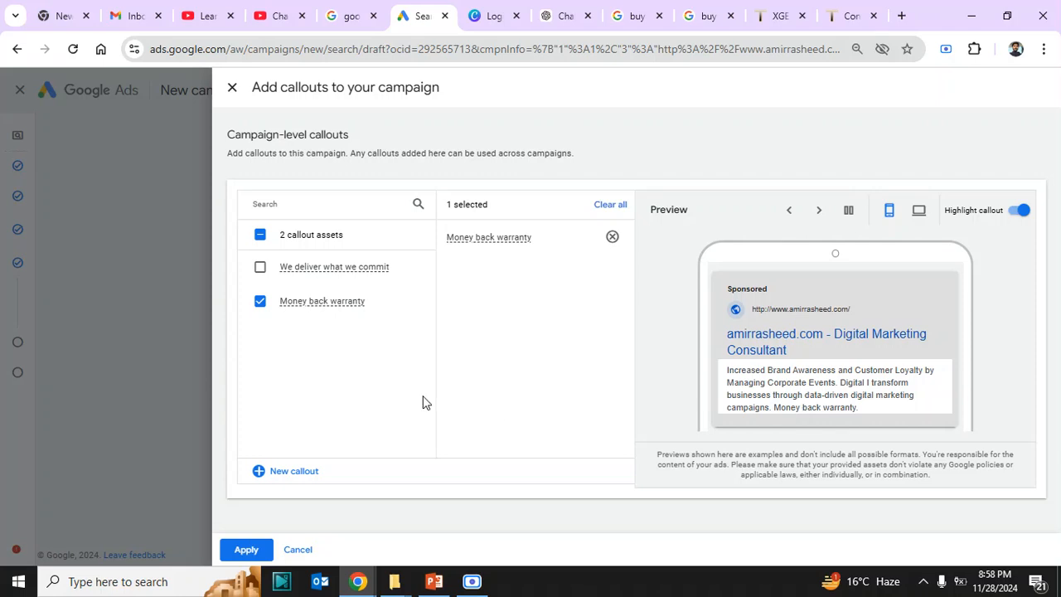
pyautogui.click(232, 89)
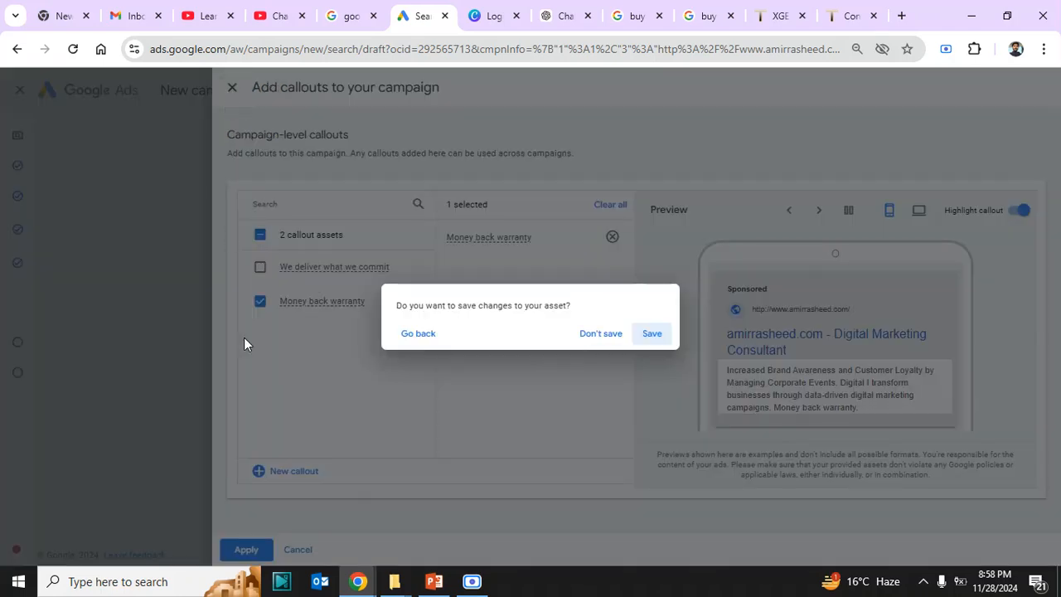
pyautogui.click(596, 334)
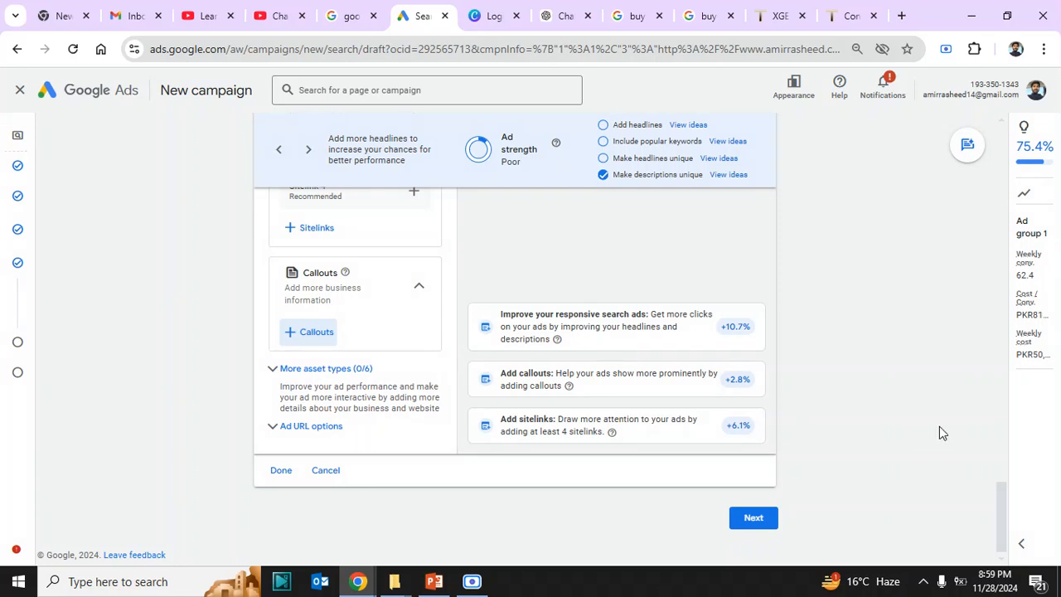
# - Expand the additional asset types and examine the fields and contact questions of a new lead form, leaving it without creating one
pyautogui.click(287, 375)
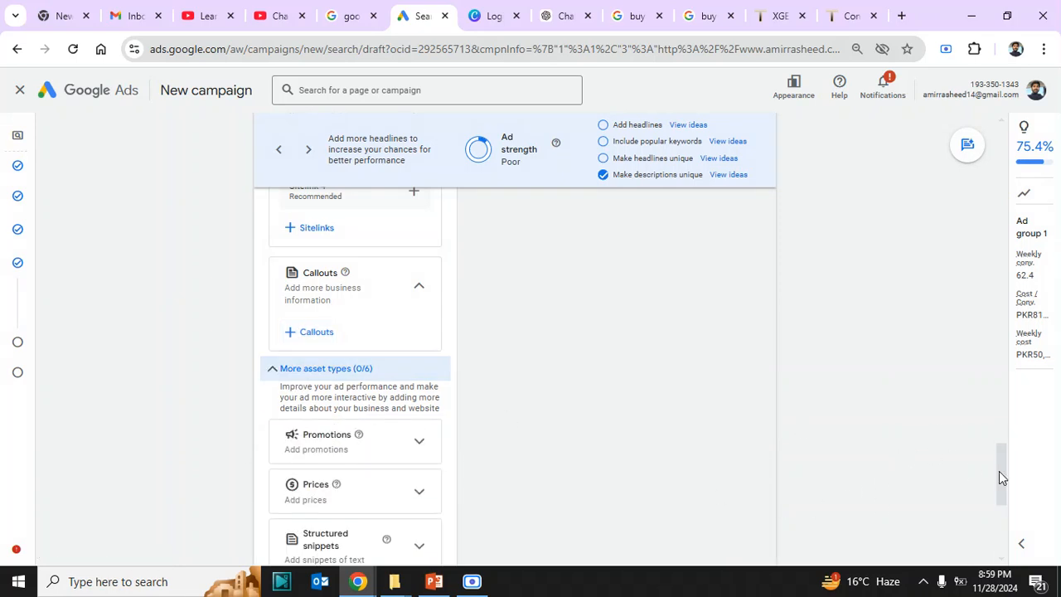
pyautogui.moveTo(1001, 480); pyautogui.dragTo(1010, 519)
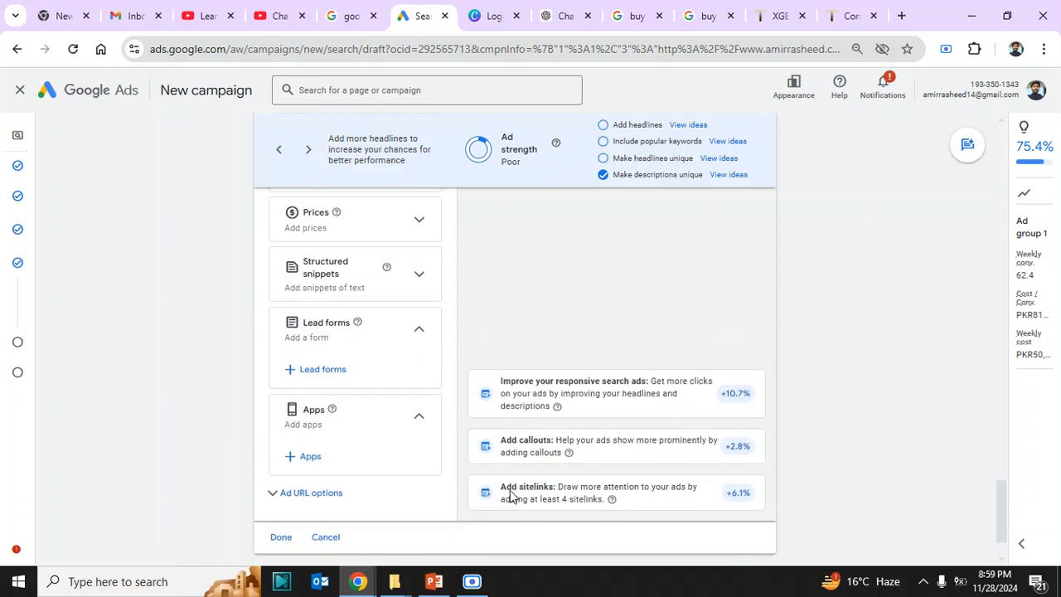
pyautogui.click(335, 370)
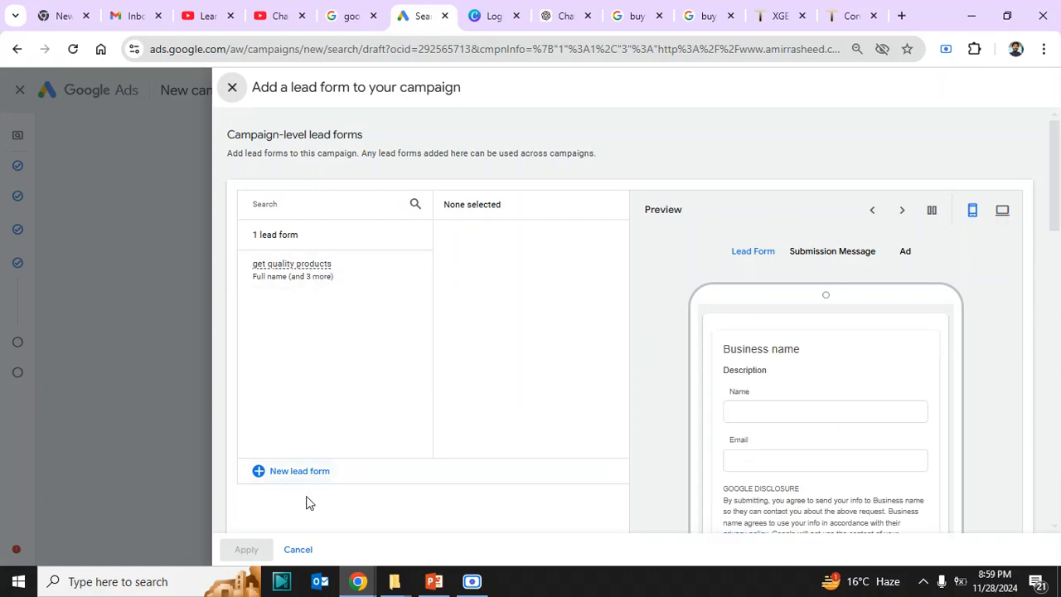
pyautogui.click(296, 473)
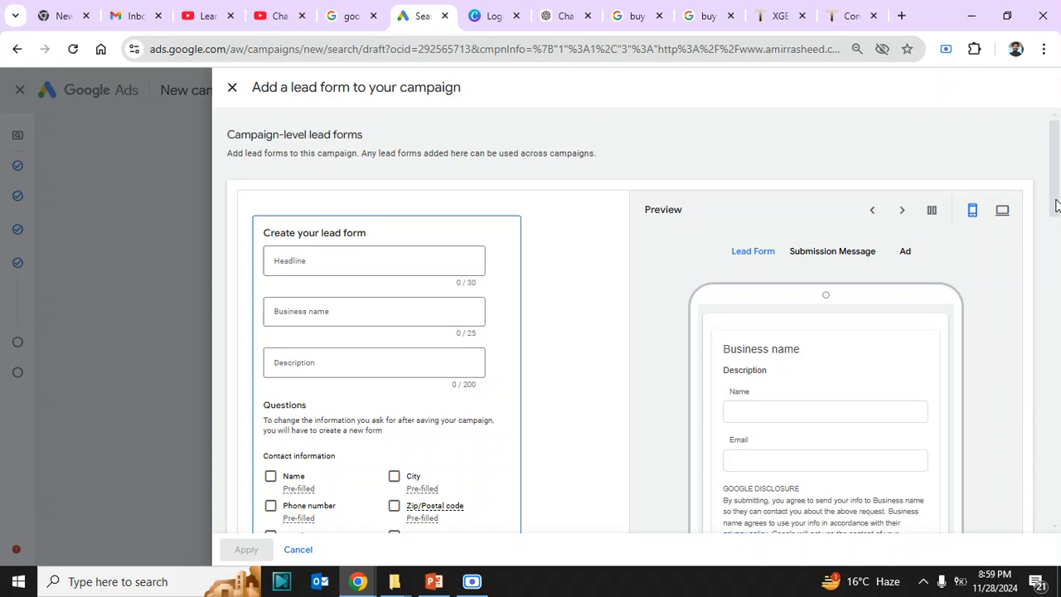
pyautogui.scroll(-2, 581, 332)
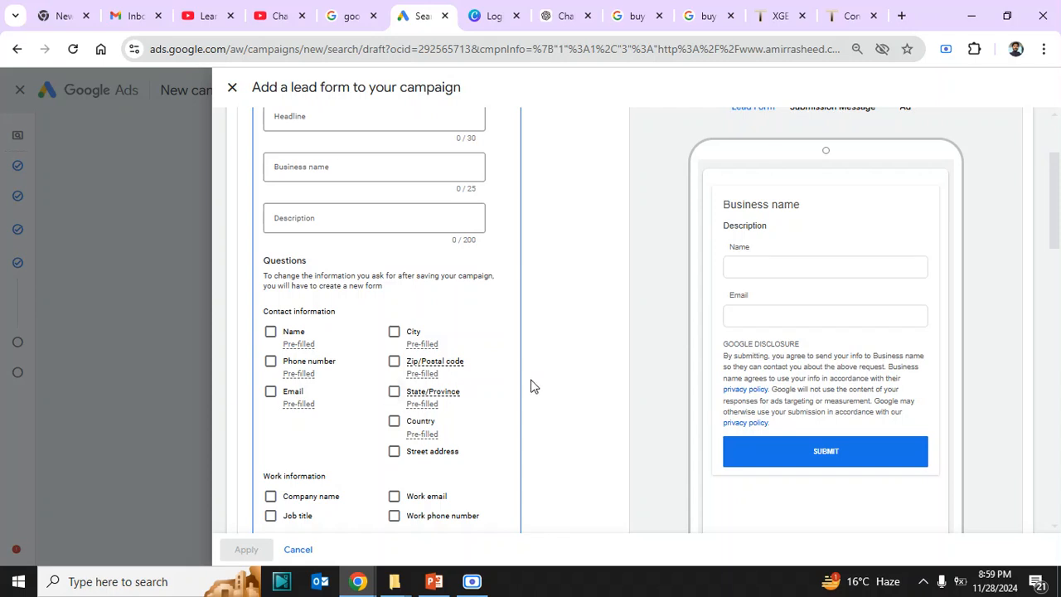
pyautogui.moveTo(1055, 238); pyautogui.dragTo(1054, 171)
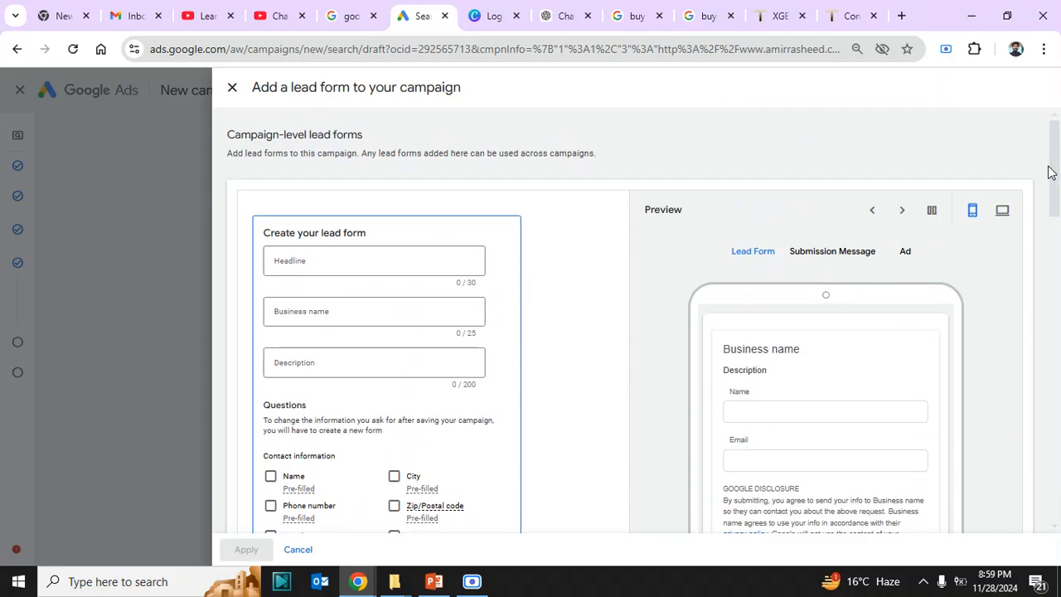
pyautogui.click(232, 87)
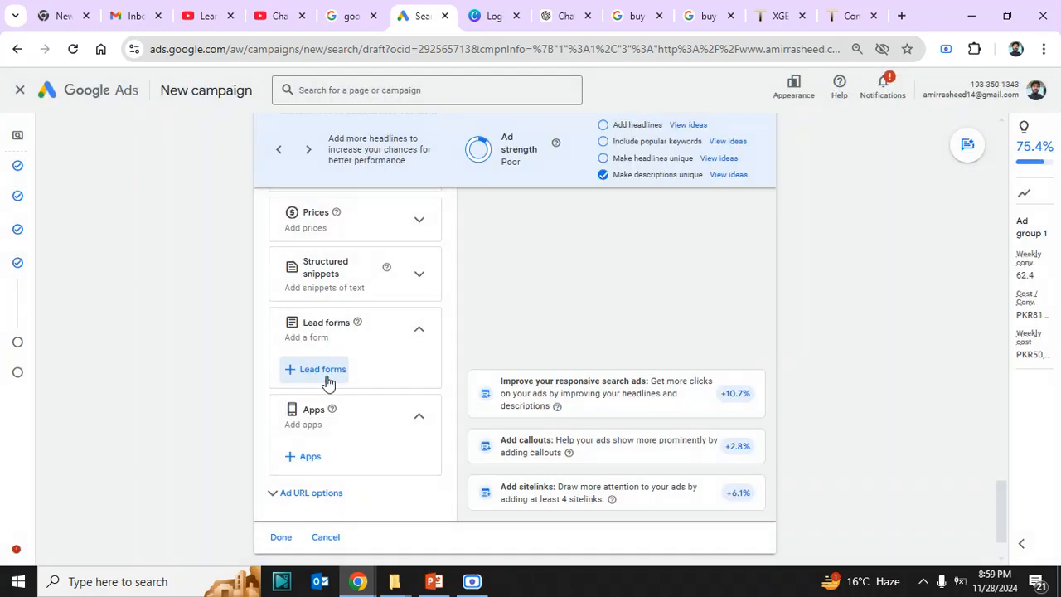
# - Try the existing "get quality products" lead form, preview its ad for mobile and desktop, and discard the selection
pyautogui.click(327, 375)
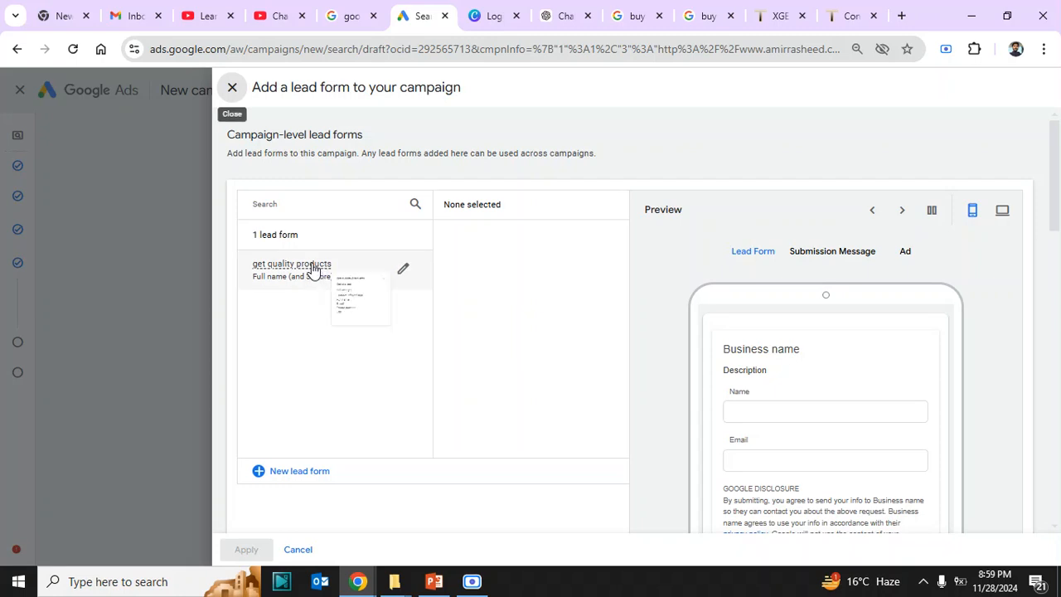
pyautogui.click(319, 270)
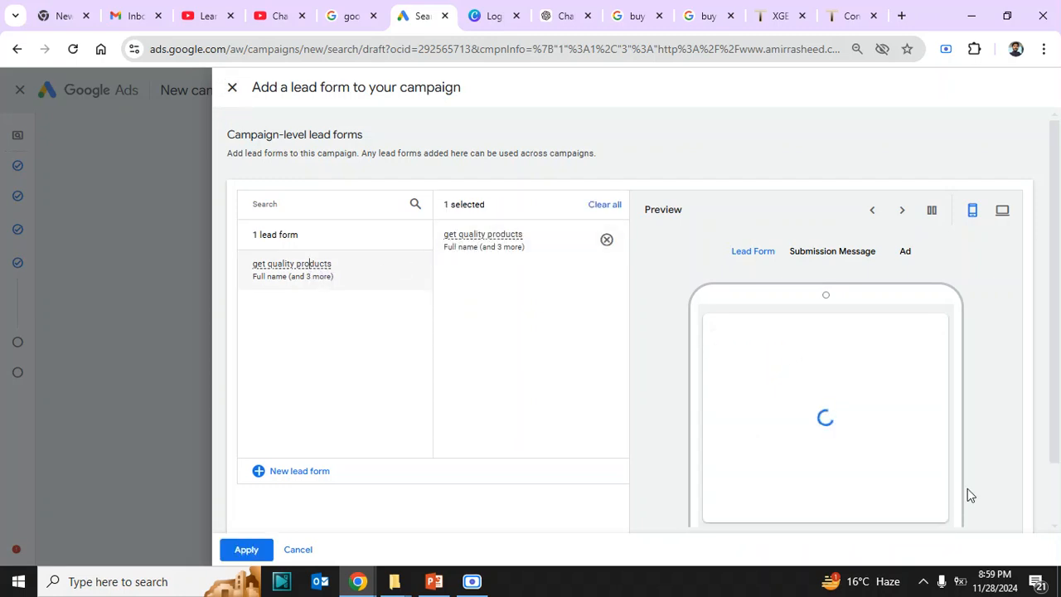
pyautogui.click(904, 259)
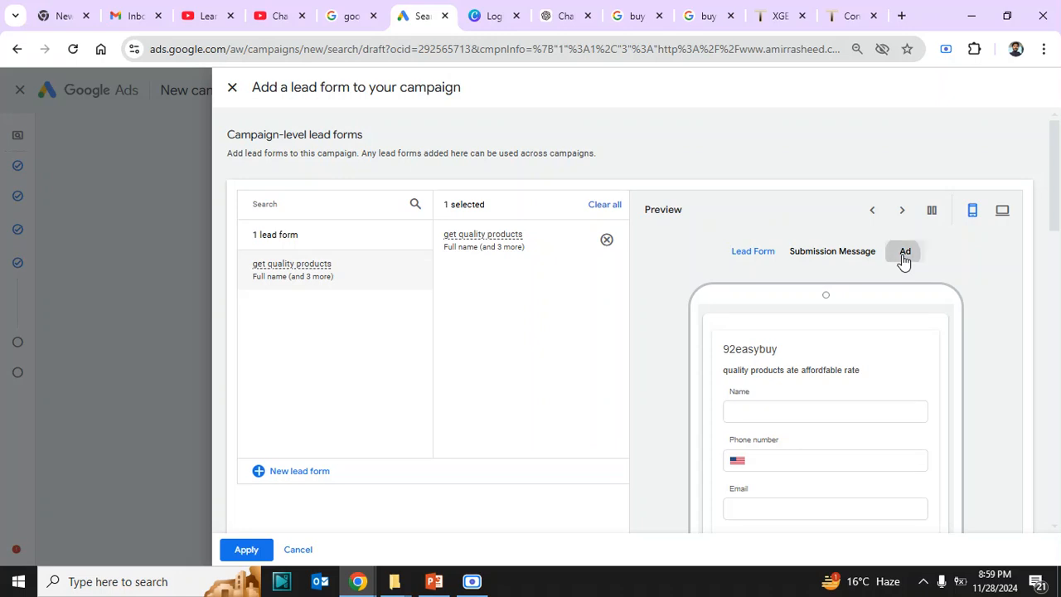
pyautogui.scroll(-1, 1057, 210)
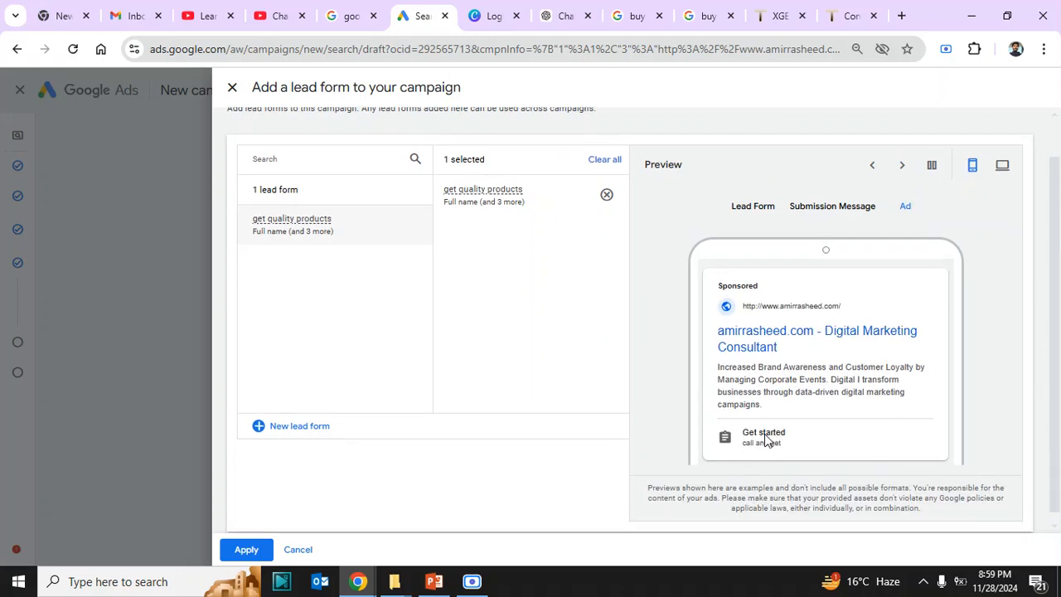
pyautogui.click(1002, 170)
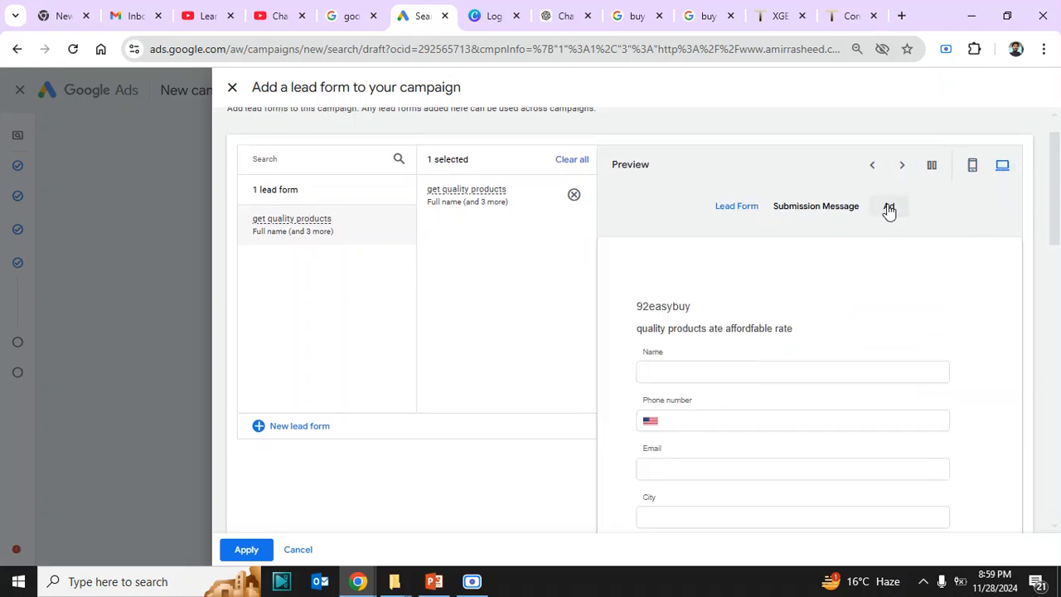
pyautogui.click(887, 208)
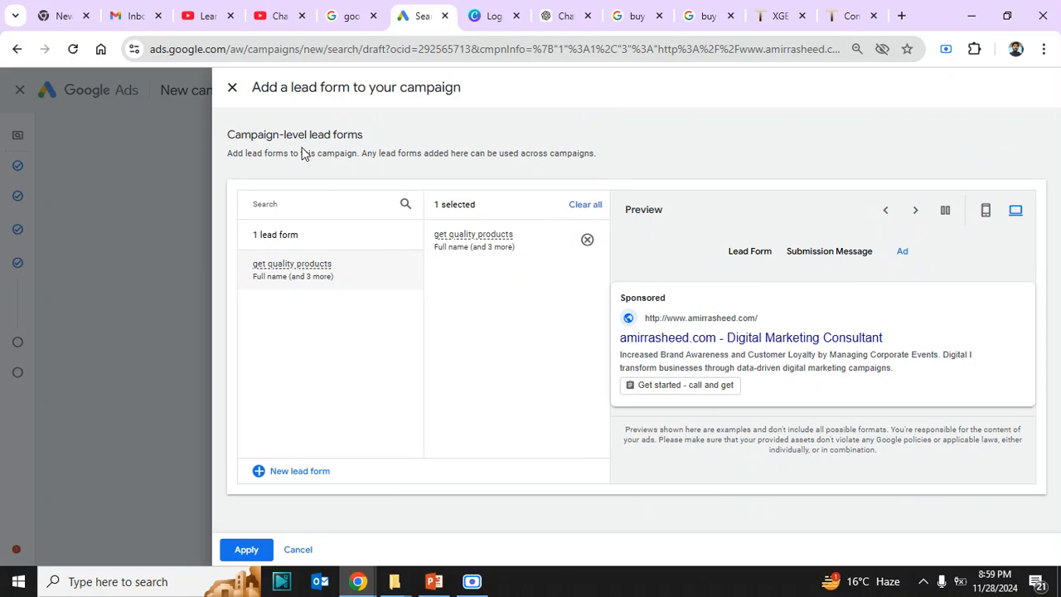
pyautogui.click(232, 87)
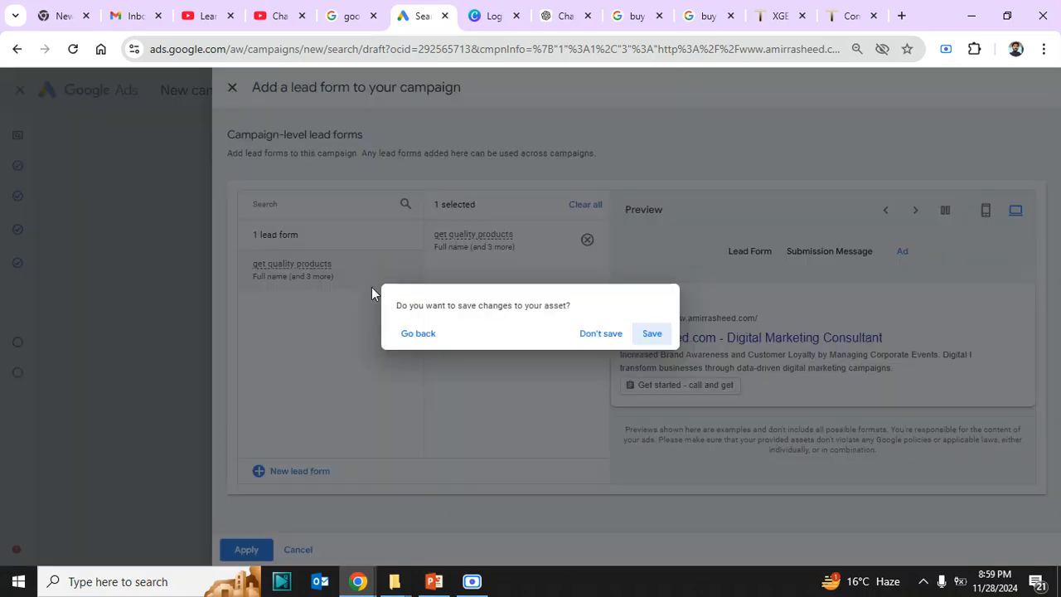
pyautogui.click(600, 334)
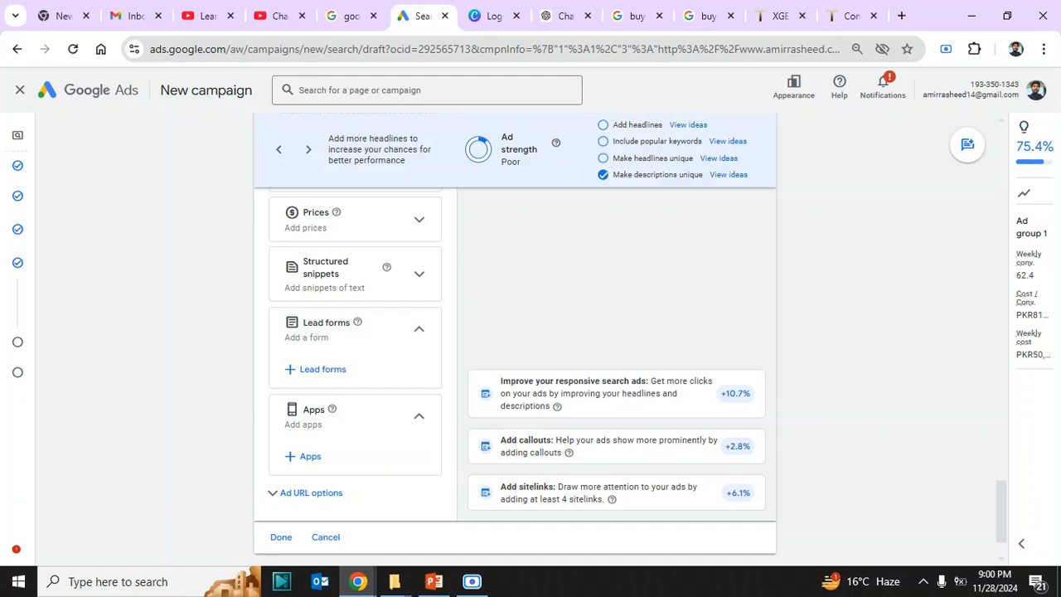
# - Proceed from the keywords and ads stage to the campaign budget, and dismiss the draft-limit notice
pyautogui.scroll(-2, 1002, 518)
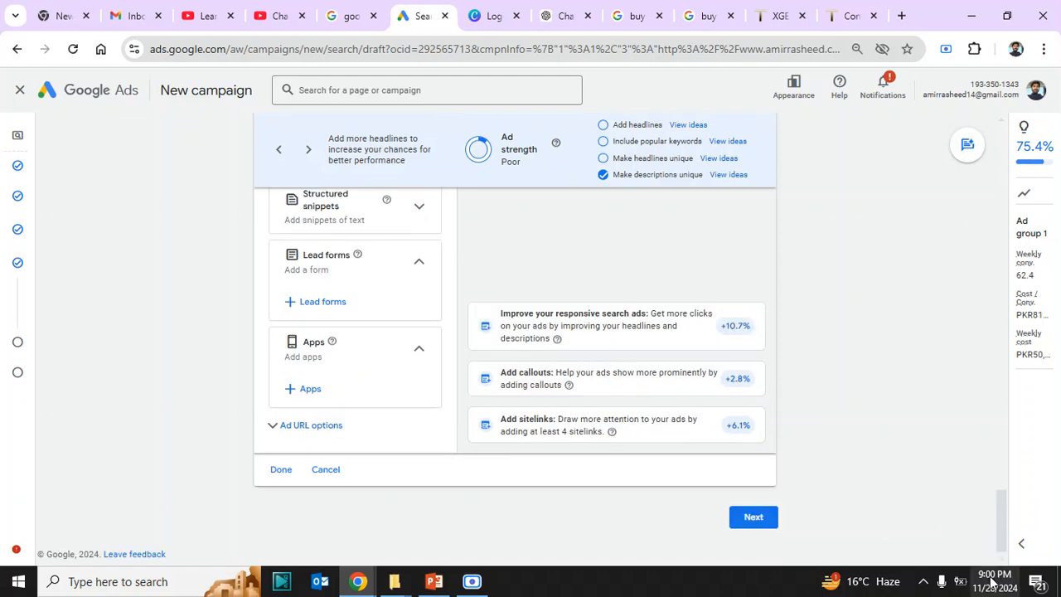
pyautogui.click(738, 521)
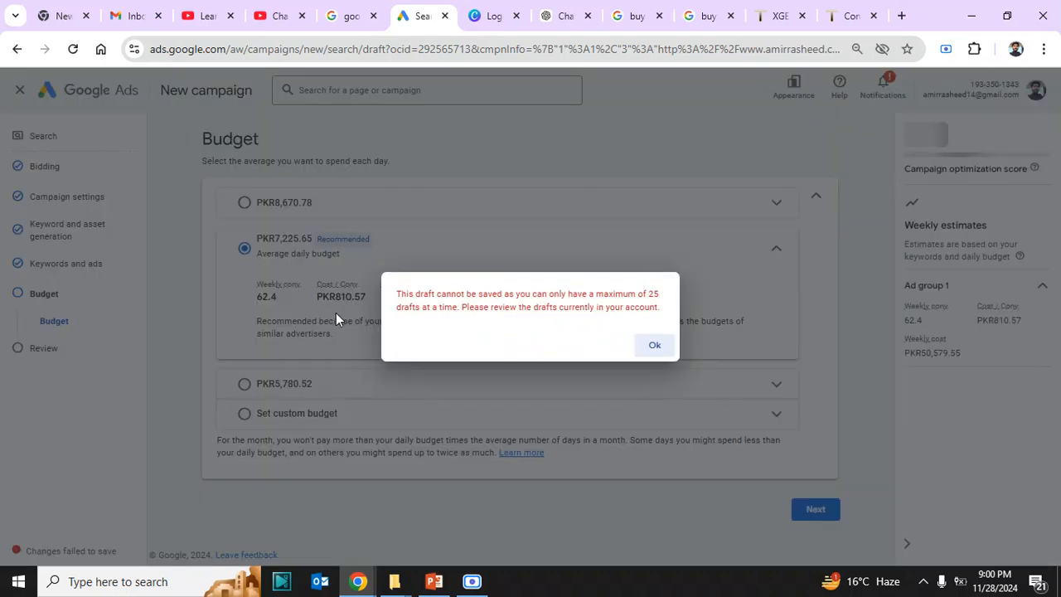
pyautogui.click(655, 346)
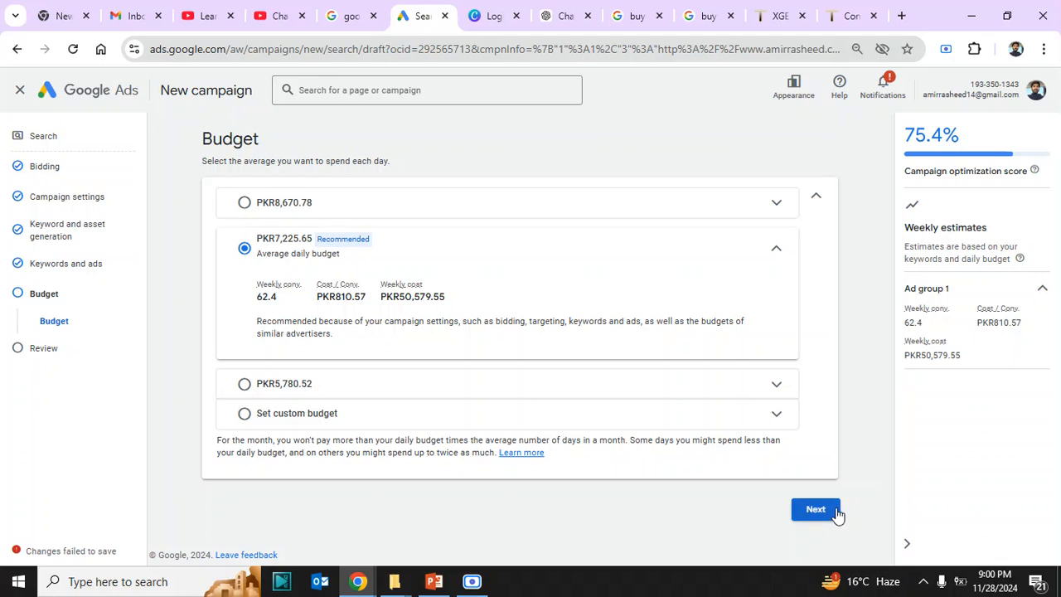